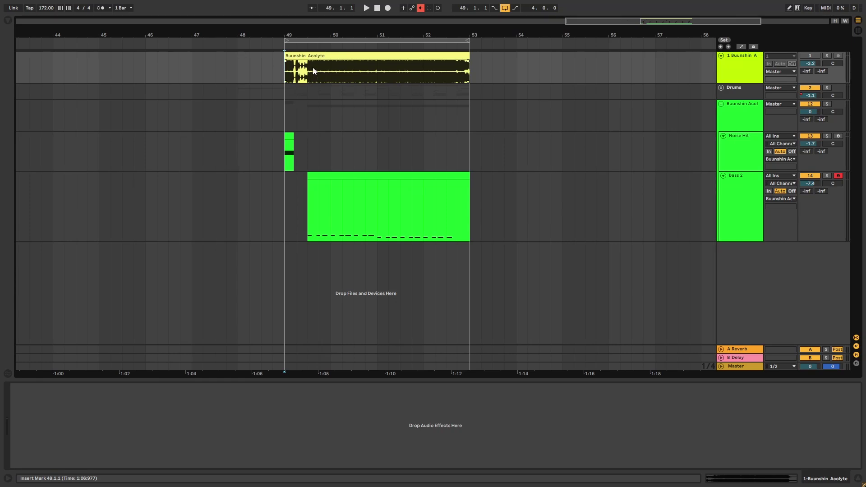
# Zoom to bar 49, play the reference track soloed, then unsolo it
pyautogui.moveTo(318, 36); pyautogui.dragTo(318, 57)
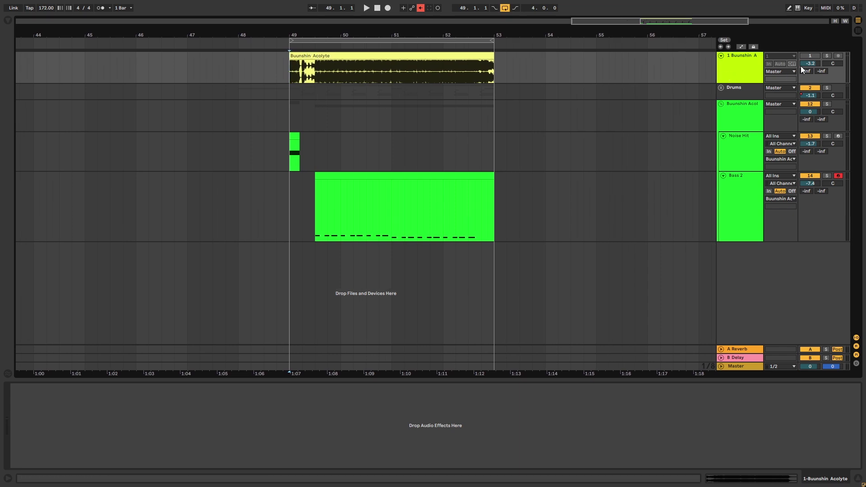
pyautogui.click(826, 55)
pyautogui.press('space')
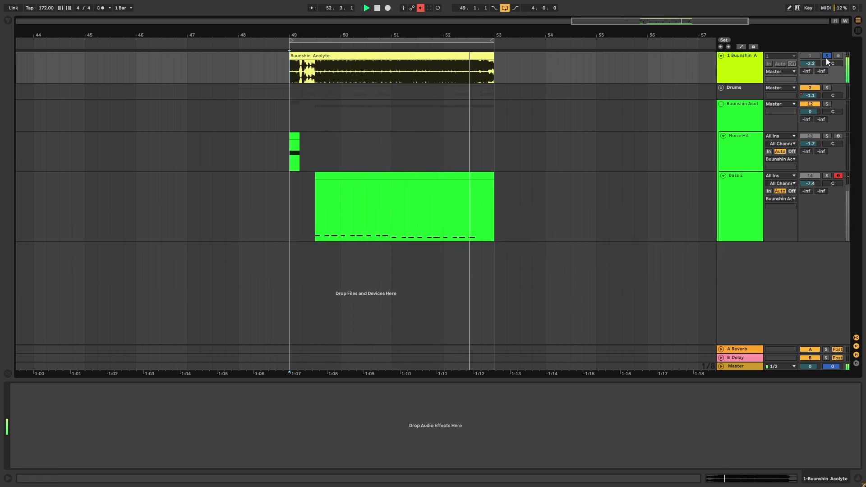
pyautogui.click(826, 56)
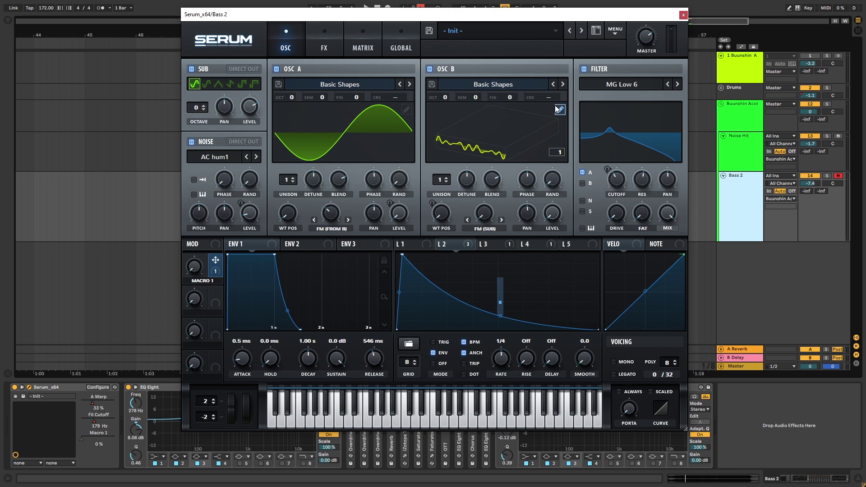
# Set Osc B to +1 octave and draw custom harmonics: raise bin 6 and upper bins, zero bins 8 and 9
pyautogui.moveTo(447, 95); pyautogui.dragTo(448, 91)
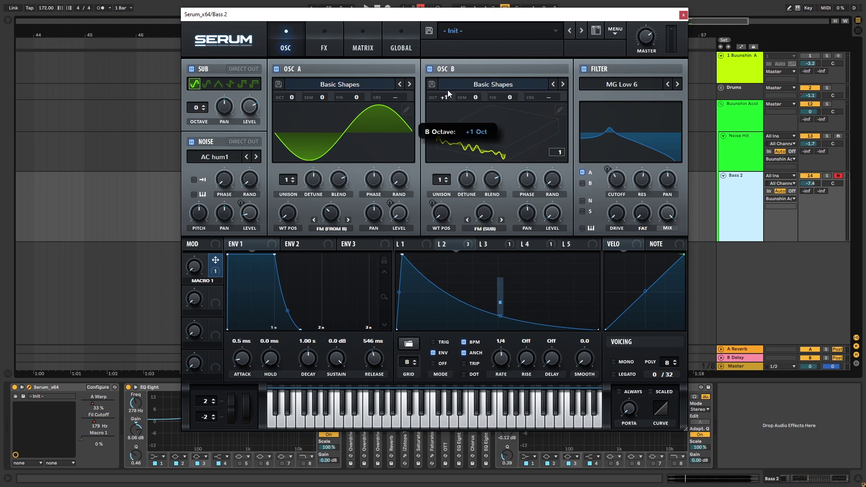
pyautogui.click(560, 110)
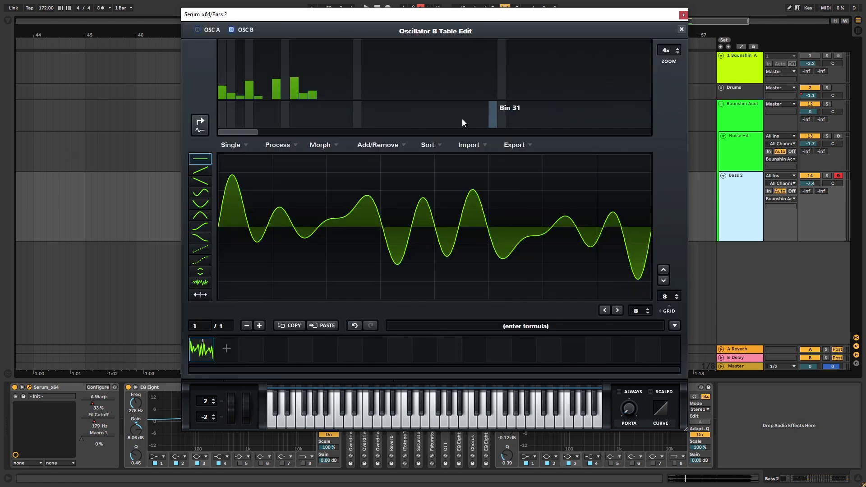
pyautogui.click(289, 74)
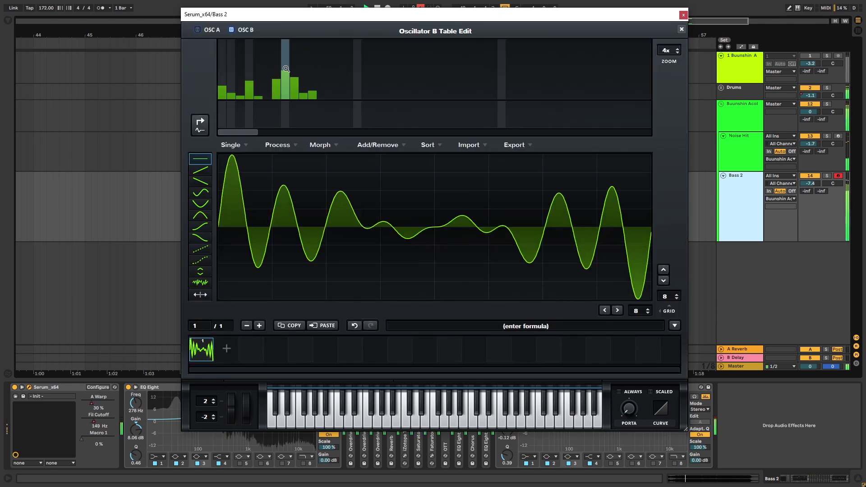
pyautogui.click(270, 66)
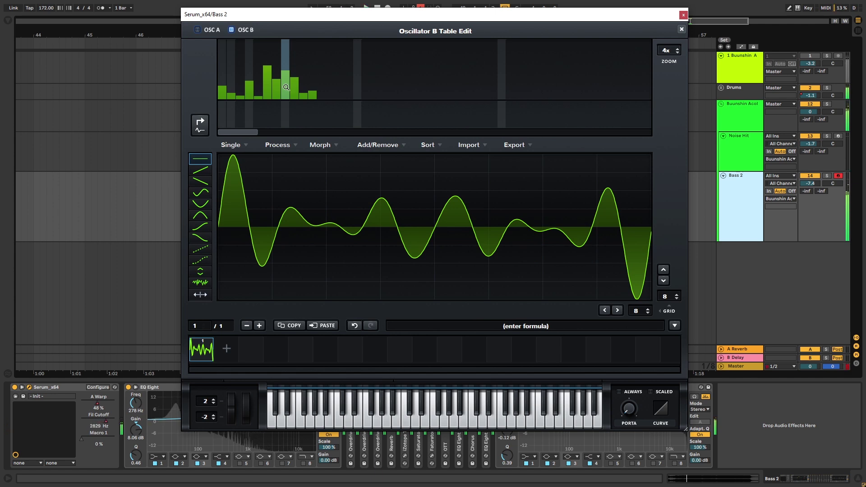
pyautogui.moveTo(286, 87); pyautogui.dragTo(287, 99)
pyautogui.moveTo(339, 71)
pyautogui.mouseDown()
pyautogui.moveTo(356, 78)
pyautogui.moveTo(332, 80)
pyautogui.moveTo(338, 72)
pyautogui.moveTo(353, 79)
pyautogui.moveTo(359, 97)
pyautogui.moveTo(348, 94)
pyautogui.moveTo(338, 108)
pyautogui.moveTo(322, 70)
pyautogui.moveTo(323, 84)
pyautogui.moveTo(302, 82)
pyautogui.moveTo(313, 80)
pyautogui.moveTo(323, 107)
pyautogui.moveTo(286, 75)
pyautogui.moveTo(296, 100)
pyautogui.mouseUp()
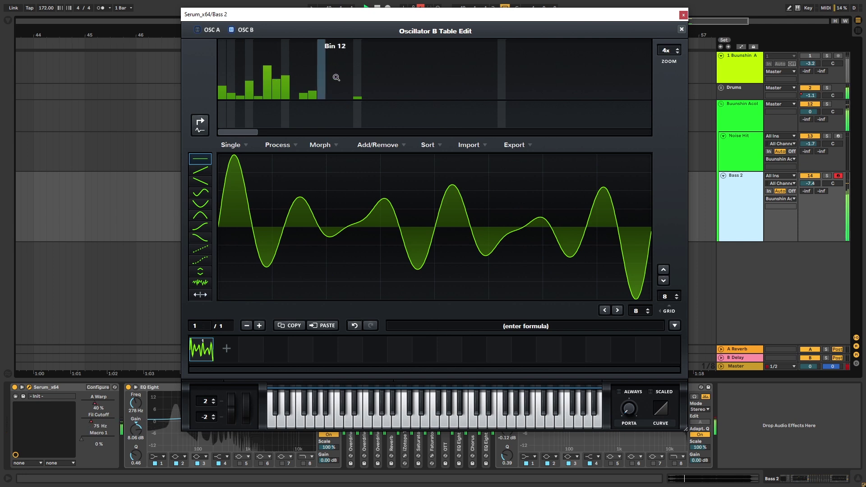
pyautogui.moveTo(294, 66); pyautogui.dragTo(293, 95)
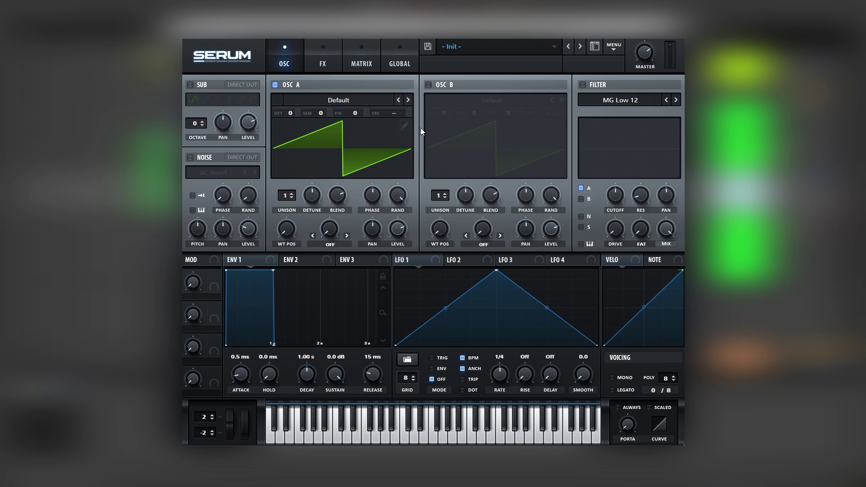
# Load the Basic Shapes sine into Oscillator A
pyautogui.click(340, 100)
pyautogui.moveTo(334, 131)
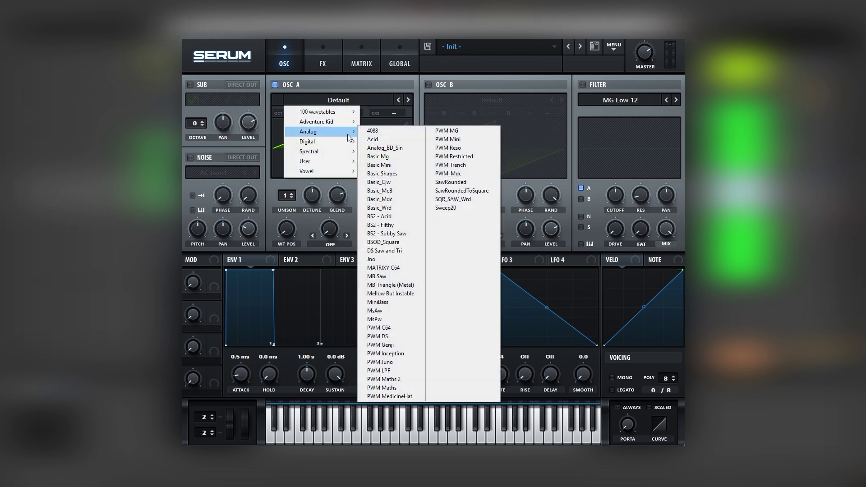
pyautogui.click(383, 174)
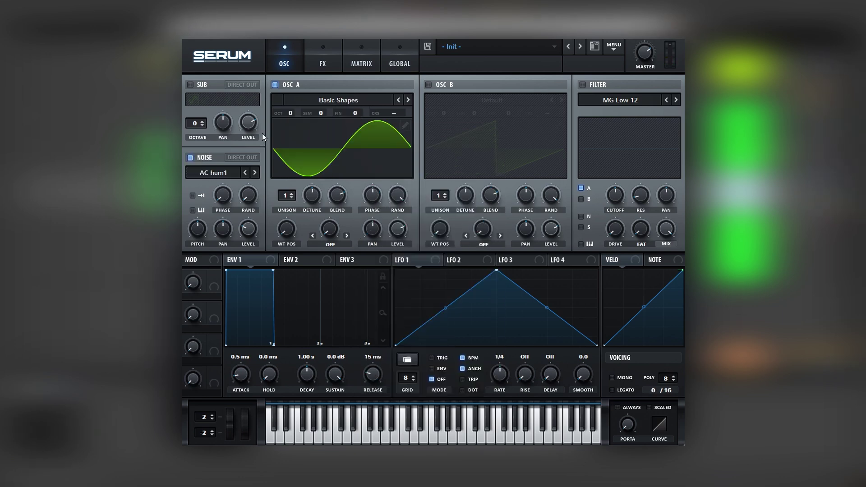
# Enable Distortion with drive raised to 86%
pyautogui.click(316, 63)
pyautogui.click(221, 104)
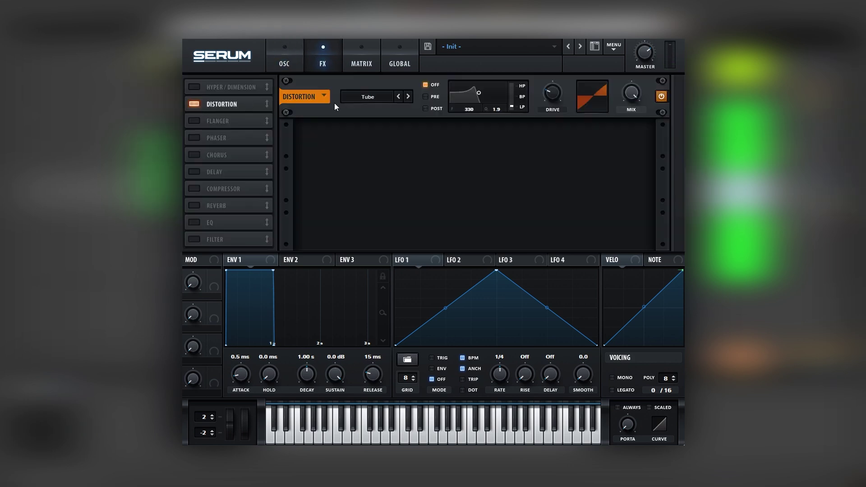
pyautogui.moveTo(544, 88); pyautogui.dragTo(564, 45)
# Enable a multiband Compressor with higher gain and longer release
pyautogui.click(196, 191)
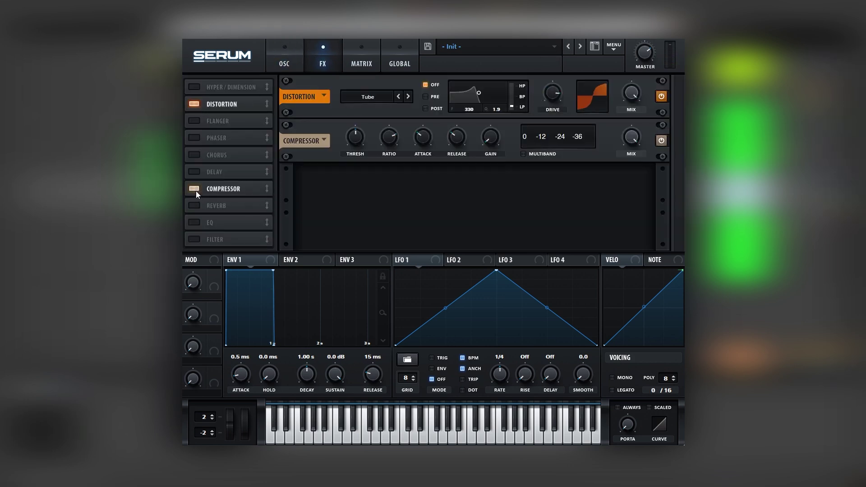
pyautogui.click(541, 151)
pyautogui.moveTo(490, 137); pyautogui.dragTo(493, 107)
pyautogui.moveTo(457, 139); pyautogui.dragTo(464, 103)
# Enable the EQ with its low band as a high-pass at 3725 Hz
pyautogui.click(195, 223)
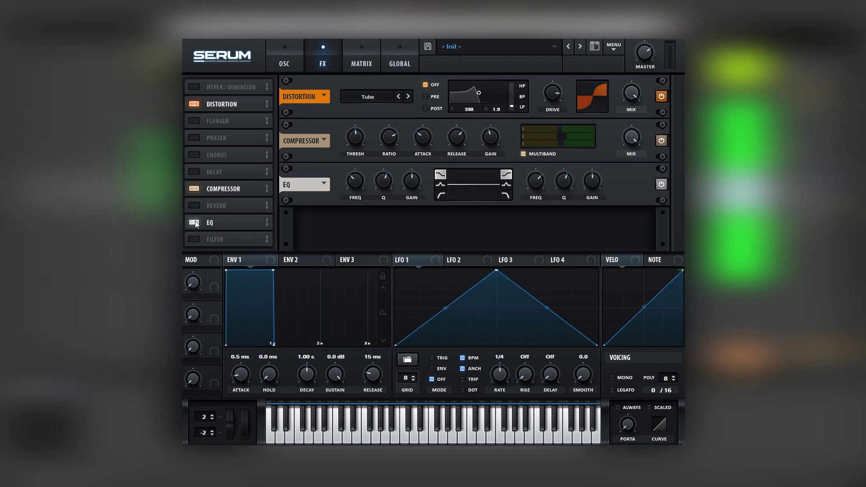
pyautogui.click(440, 196)
pyautogui.moveTo(355, 181); pyautogui.dragTo(369, 168)
# Raise distortion drive to 89% and drop Oscillator A by one octave
pyautogui.moveTo(558, 104)
pyautogui.mouseDown()
pyautogui.moveTo(559, 76)
pyautogui.moveTo(557, 93)
pyautogui.mouseUp()
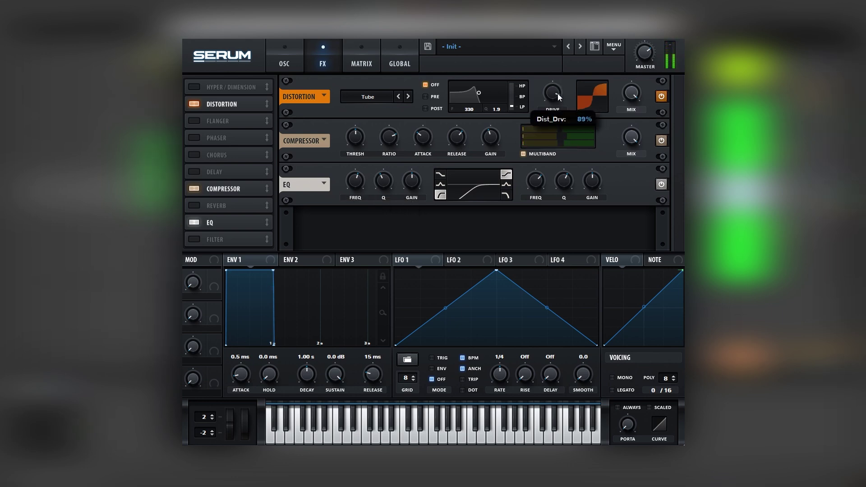
pyautogui.click(300, 68)
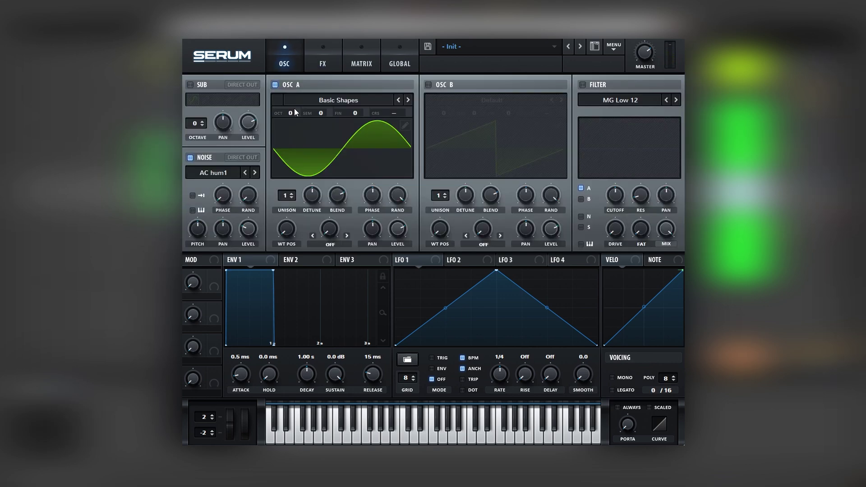
pyautogui.moveTo(295, 109)
pyautogui.mouseDown()
pyautogui.moveTo(293, 121)
pyautogui.moveTo(296, 88)
pyautogui.moveTo(288, 134)
pyautogui.moveTo(307, 116)
pyautogui.moveTo(285, 105)
pyautogui.moveTo(295, 106)
pyautogui.mouseUp()
# Try Osc B with Basic Shapes, fine tune 100 and +1 semitone, then disable it
pyautogui.click(428, 85)
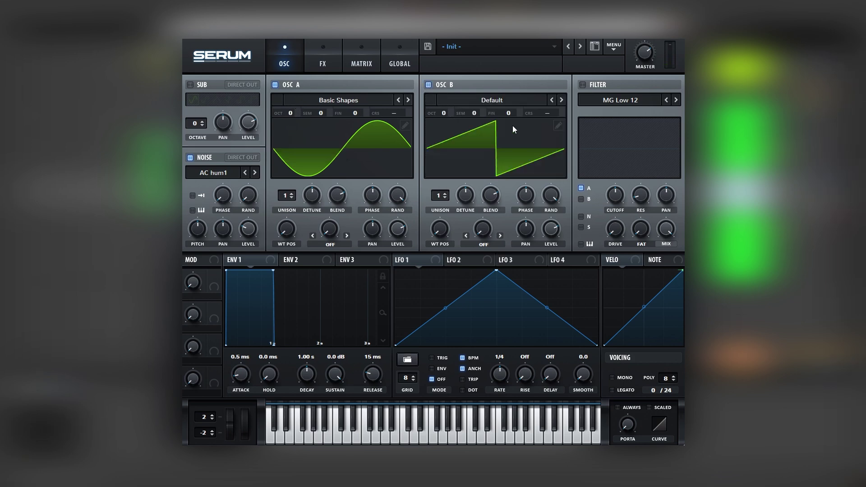
pyautogui.click(491, 100)
pyautogui.moveTo(478, 131)
pyautogui.click(539, 171)
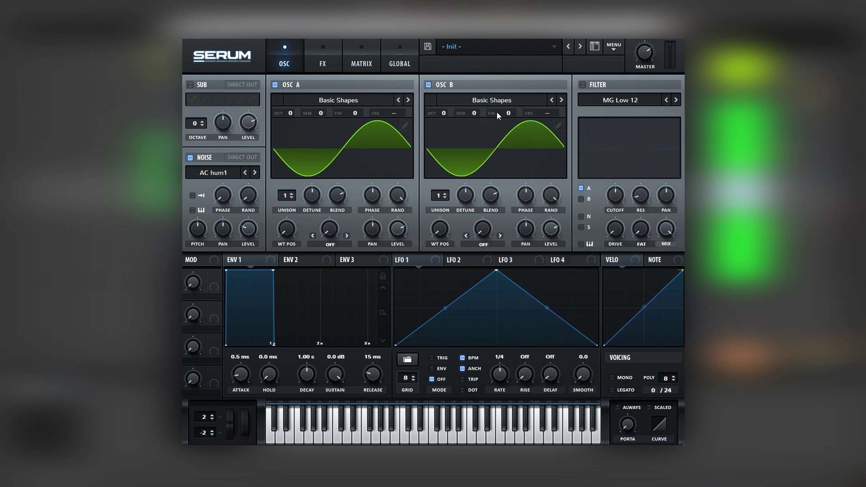
pyautogui.moveTo(497, 111); pyautogui.dragTo(500, 40)
pyautogui.moveTo(467, 113)
pyautogui.mouseDown()
pyautogui.moveTo(471, 94)
pyautogui.moveTo(466, 115)
pyautogui.mouseUp()
pyautogui.click(429, 85)
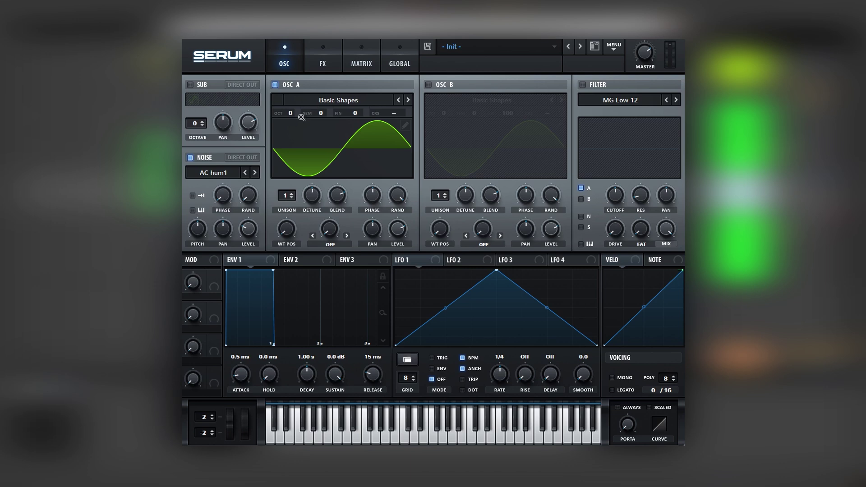
# Switch the noise oscillator's sample to BrightWhite
pyautogui.click(209, 174)
pyautogui.moveTo(212, 185)
pyautogui.click(279, 225)
pyautogui.moveTo(204, 225)
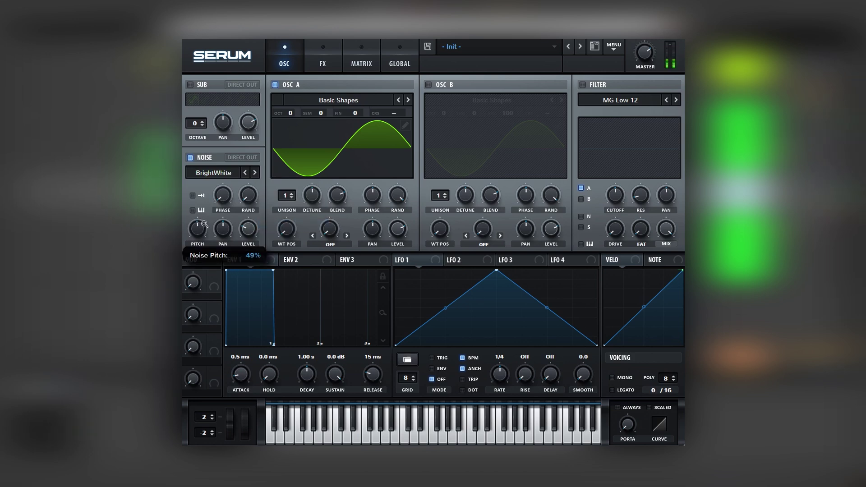
pyautogui.click(324, 62)
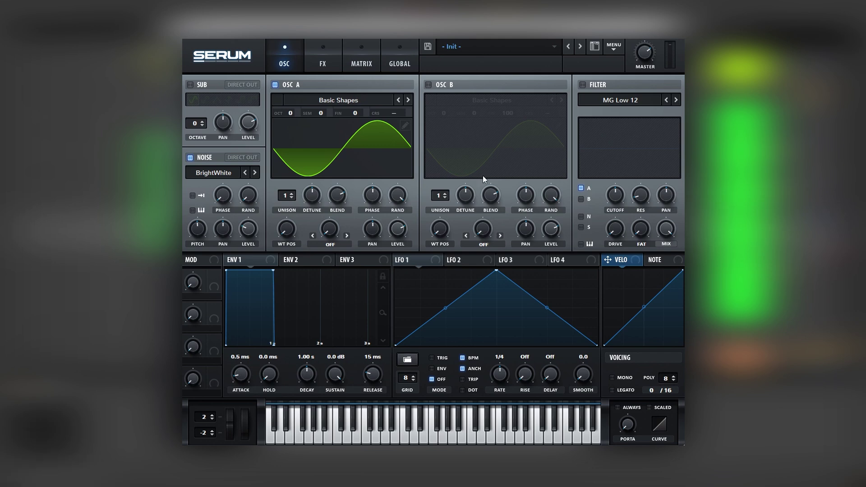
# Make the EQ a left shelf plus a right low-pass lowered to 111 Hz
pyautogui.click(328, 56)
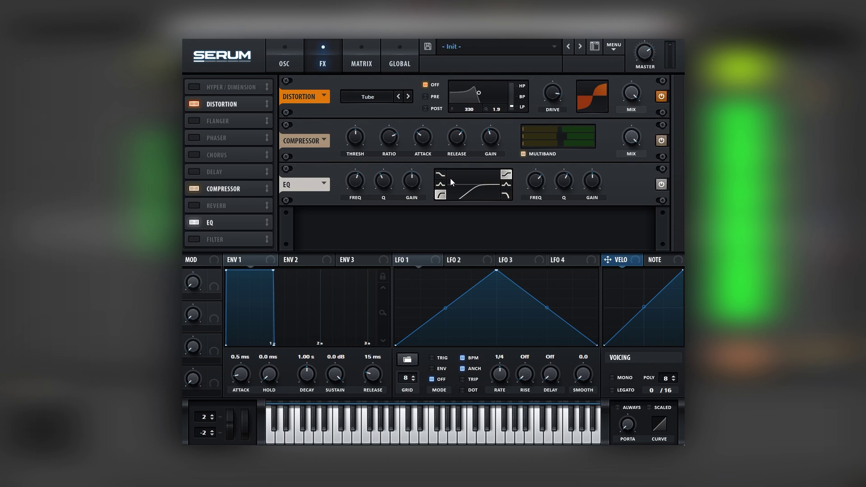
pyautogui.click(506, 195)
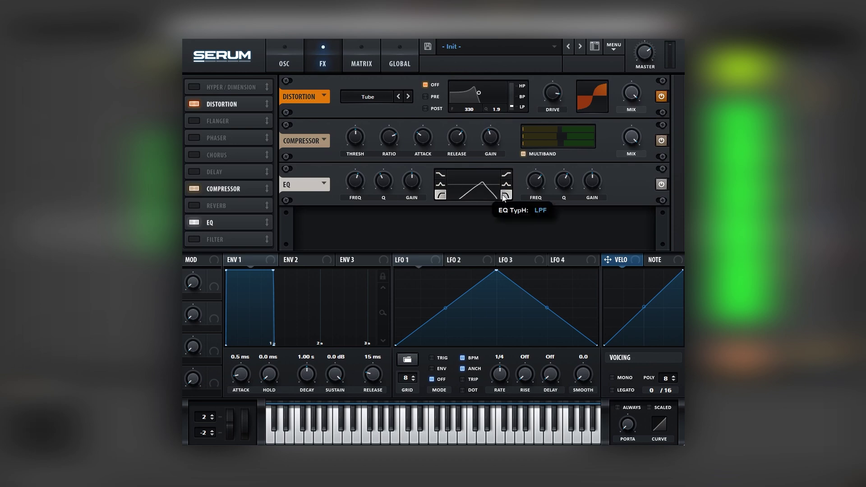
pyautogui.click(440, 174)
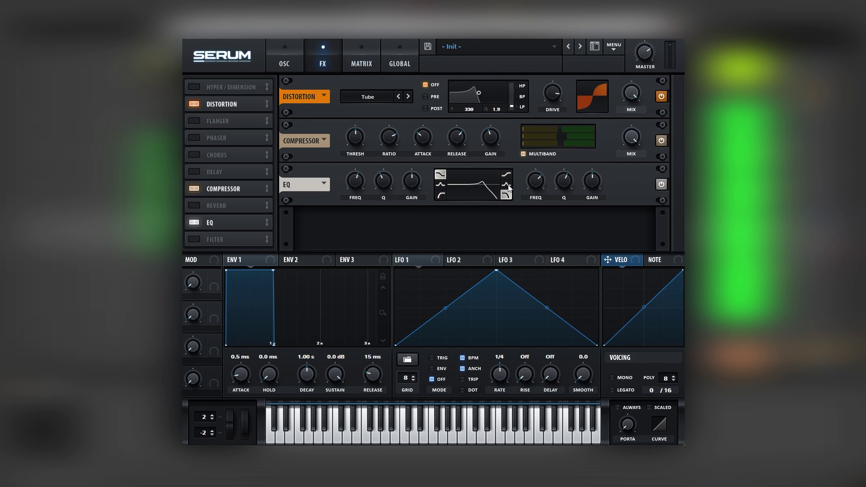
pyautogui.moveTo(544, 186); pyautogui.dragTo(524, 212)
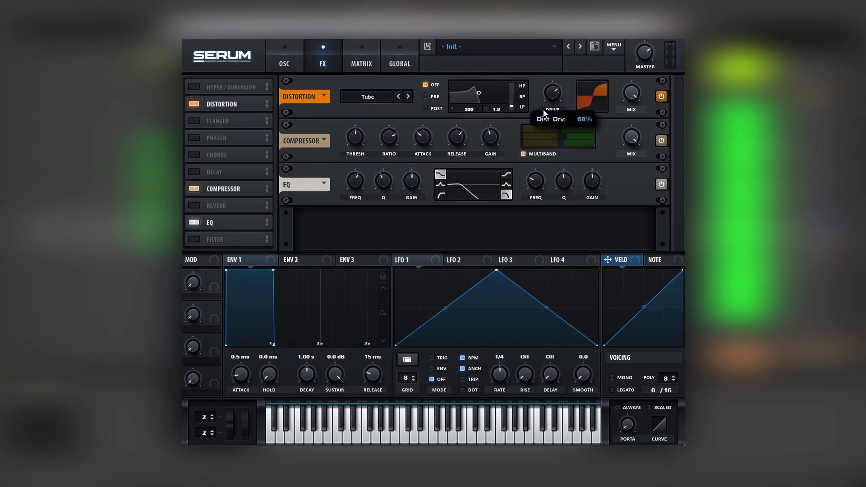
# Make the compressor single-band with its gain at 5.8 dB
pyautogui.click(523, 154)
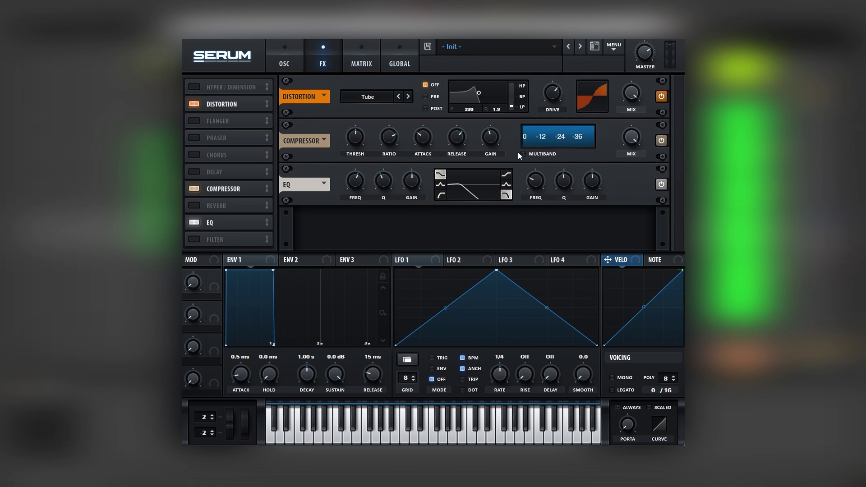
pyautogui.click(285, 57)
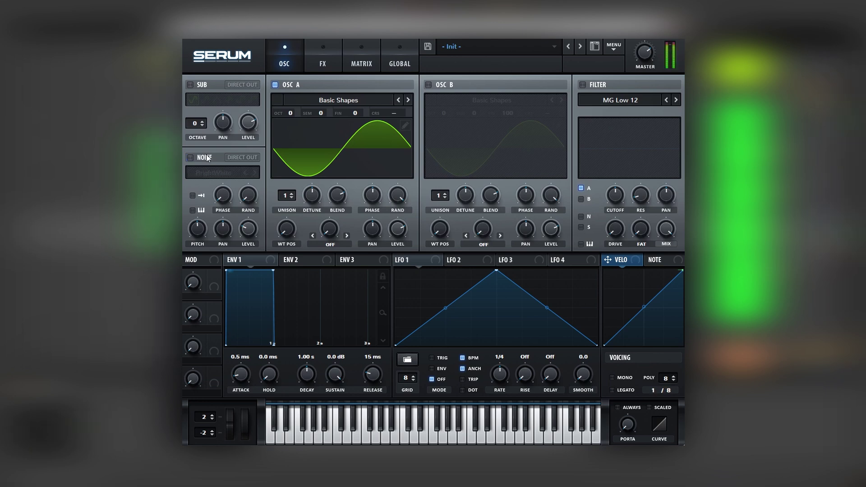
pyautogui.click(323, 59)
pyautogui.moveTo(490, 141)
pyautogui.mouseDown()
pyautogui.moveTo(488, 150)
pyautogui.moveTo(488, 137)
pyautogui.mouseUp()
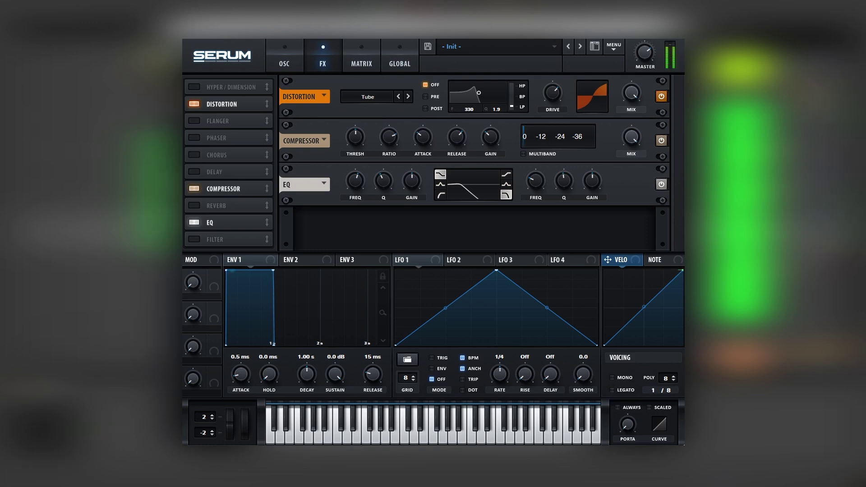
pyautogui.click(284, 67)
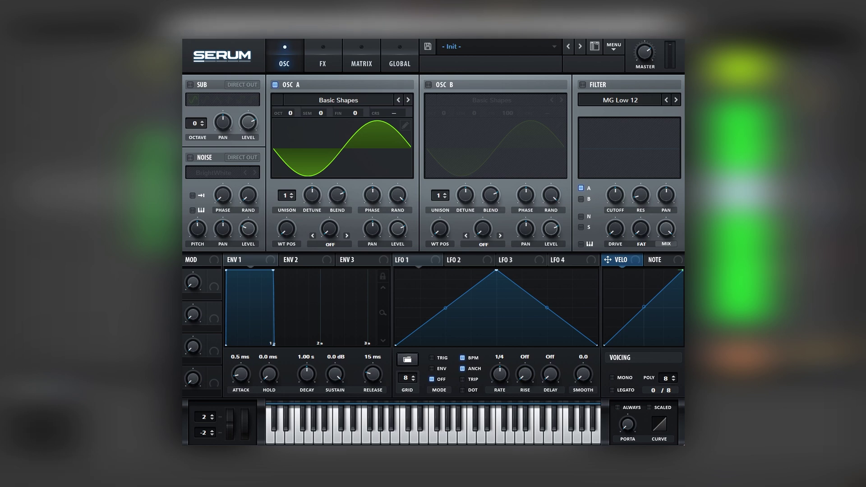
# Enable the noise layer, try Osc A/B octave and semitone shifts, reset octaves, and disable Osc B
pyautogui.click(190, 158)
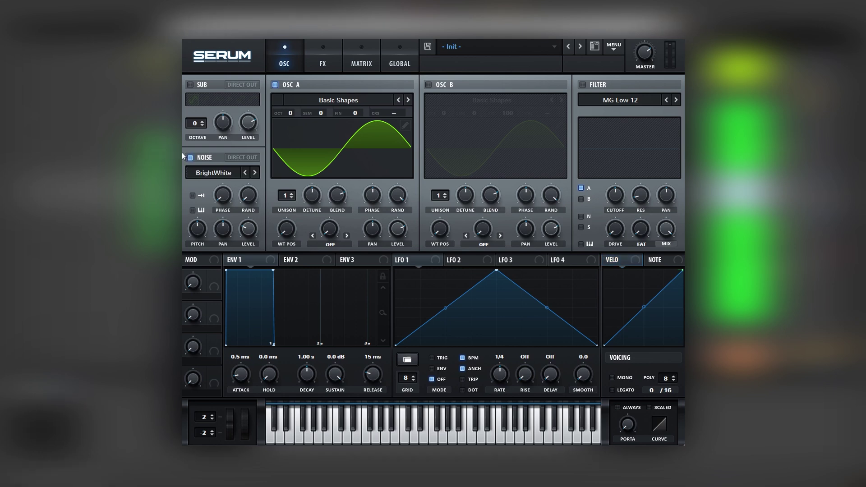
pyautogui.moveTo(291, 110)
pyautogui.mouseDown()
pyautogui.moveTo(295, 94)
pyautogui.moveTo(290, 116)
pyautogui.mouseUp()
pyautogui.click(440, 84)
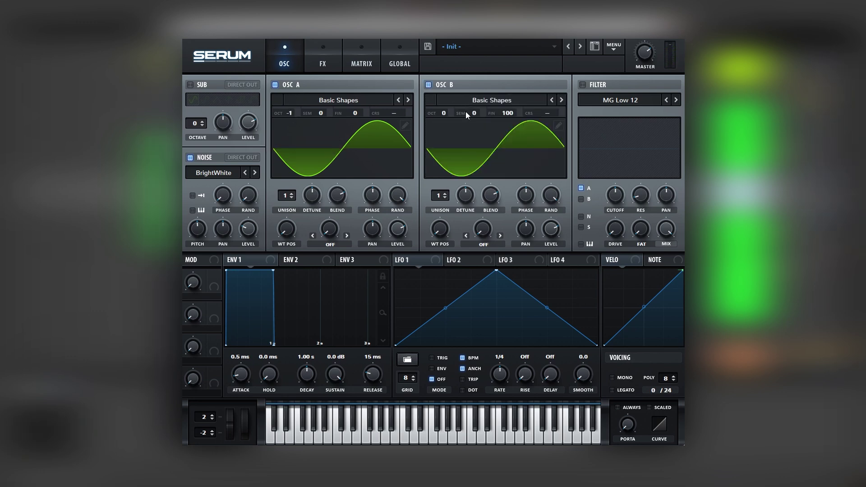
pyautogui.moveTo(444, 113); pyautogui.dragTo(443, 121)
pyautogui.doubleClick(291, 113)
pyautogui.doubleClick(443, 113)
pyautogui.moveTo(474, 112)
pyautogui.mouseDown()
pyautogui.moveTo(476, 101)
pyautogui.moveTo(497, 110)
pyautogui.moveTo(479, 121)
pyautogui.mouseUp()
pyautogui.click(429, 84)
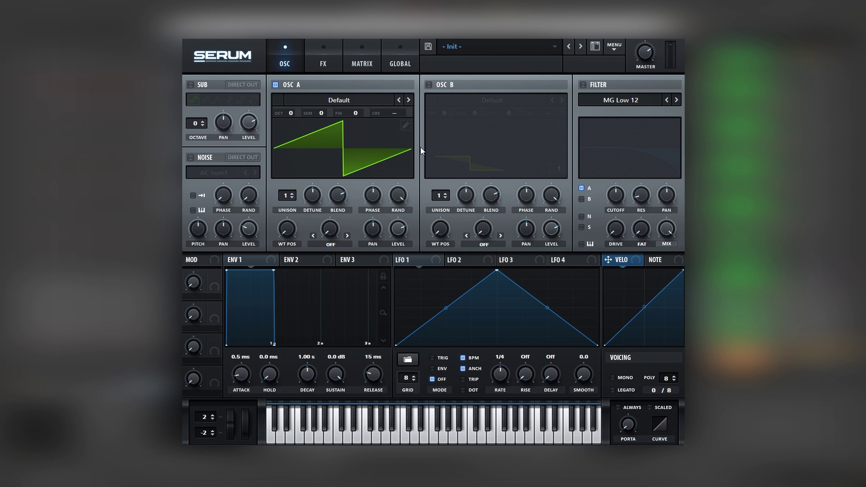
# Load the Basic Shapes sine into Osc A and enable Osc B at very low volume
pyautogui.click(334, 98)
pyautogui.moveTo(310, 131)
pyautogui.click(383, 174)
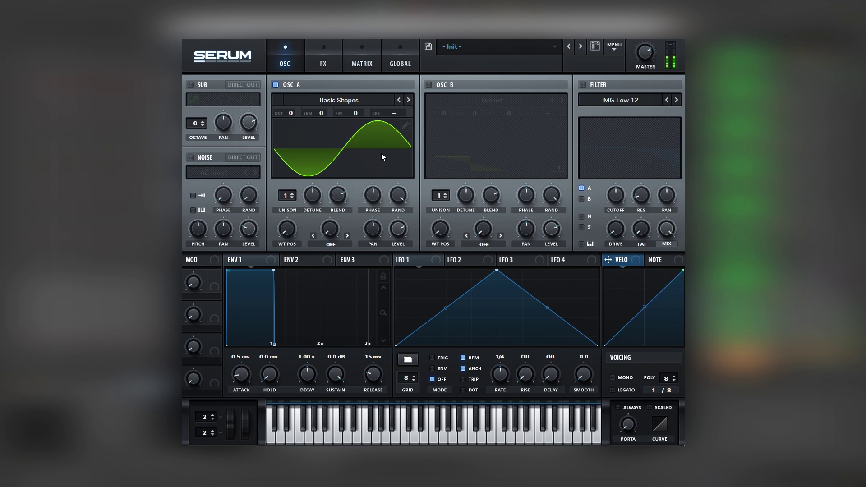
pyautogui.click(429, 85)
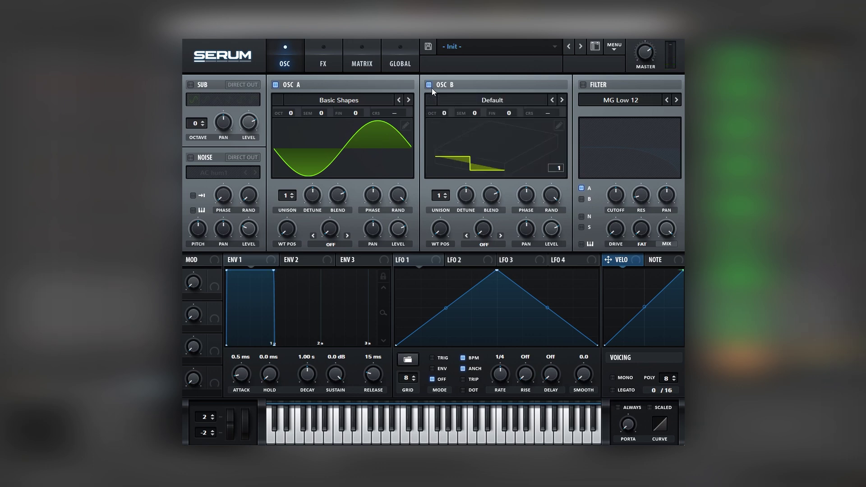
pyautogui.moveTo(551, 229); pyautogui.dragTo(522, 272)
# Set Osc A's warp to FM from B at about 18%, viewing Osc B in 2D
pyautogui.click(338, 247)
pyautogui.click(352, 434)
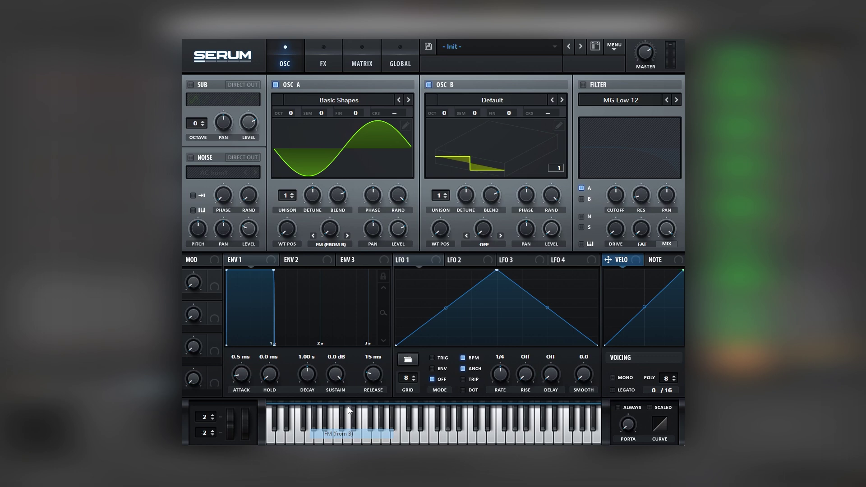
pyautogui.moveTo(336, 233); pyautogui.dragTo(342, 203)
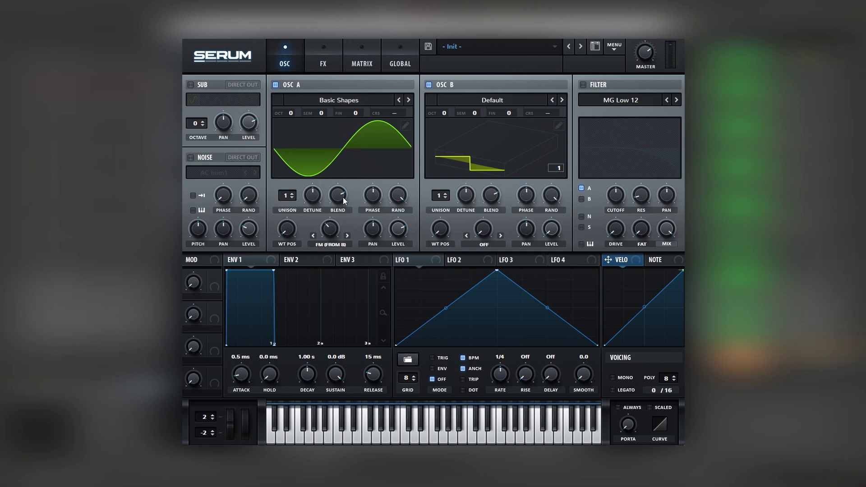
pyautogui.click(461, 149)
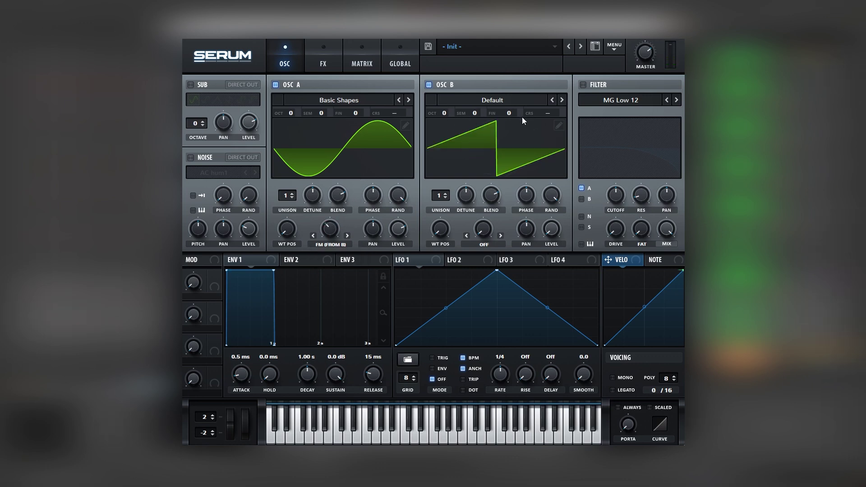
# Make Osc B a pure sine via harmonic bin 1 at +2 octaves, and raise Osc A's FM to 47%
pyautogui.click(558, 128)
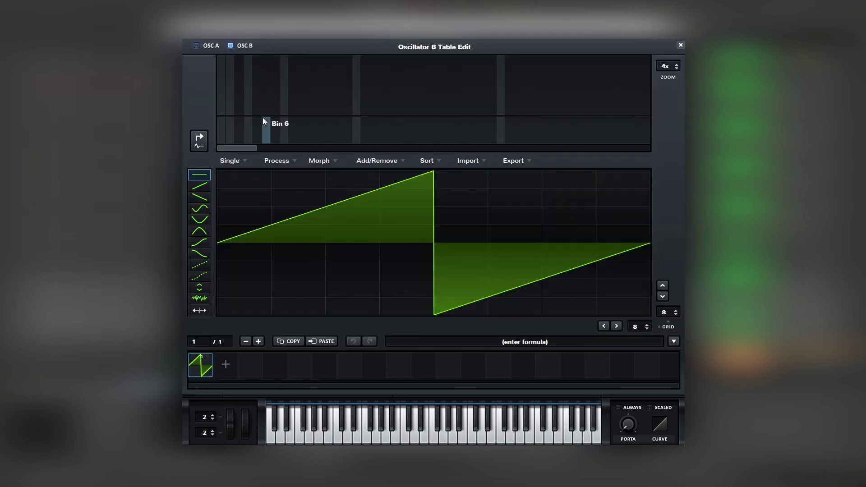
pyautogui.click(222, 73)
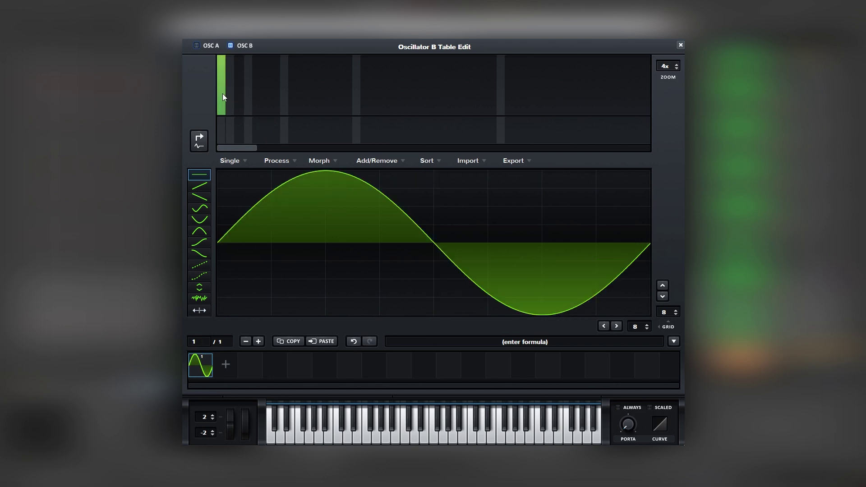
pyautogui.click(680, 45)
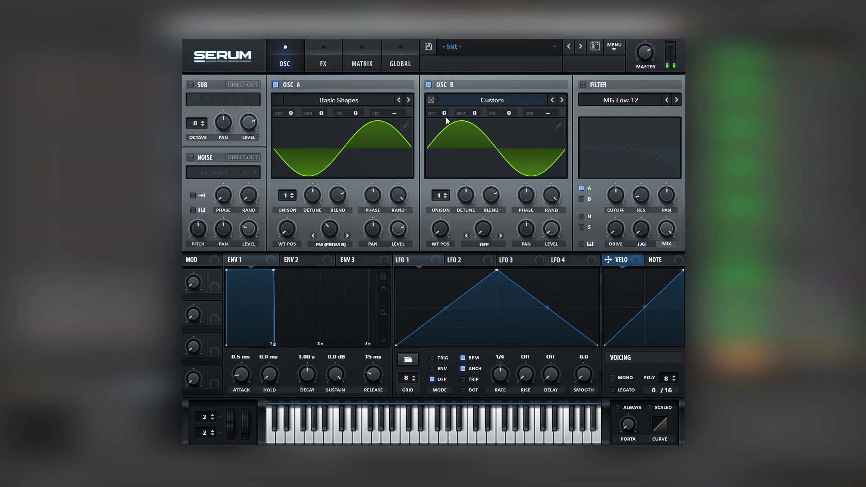
pyautogui.moveTo(446, 116); pyautogui.dragTo(445, 81)
pyautogui.moveTo(329, 219); pyautogui.dragTo(341, 194)
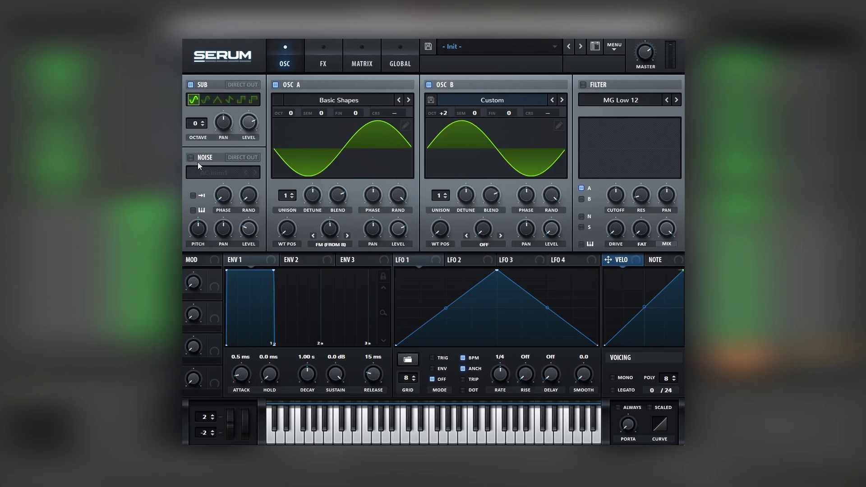
# Enable the sub and noise, and assign LFO 1 to Osc A and noise levels
pyautogui.click(199, 161)
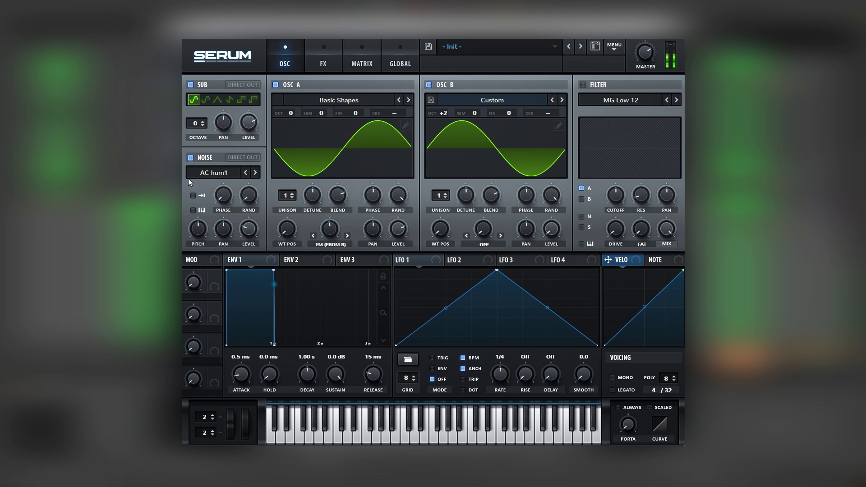
pyautogui.moveTo(418, 259); pyautogui.dragTo(399, 227)
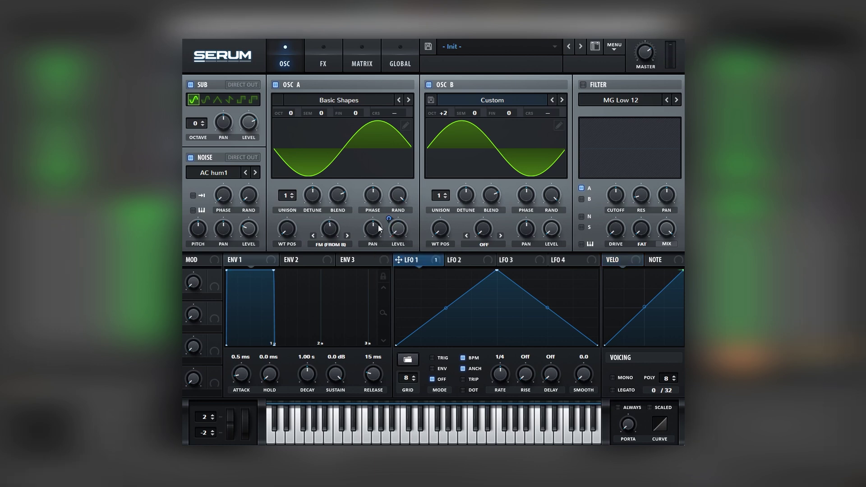
pyautogui.moveTo(422, 261); pyautogui.dragTo(242, 225)
# Shape LFO 1 into a concave fast decay running once in ENV mode
pyautogui.moveTo(497, 271); pyautogui.dragTo(411, 270)
pyautogui.doubleClick(443, 308)
pyautogui.doubleClick(443, 309)
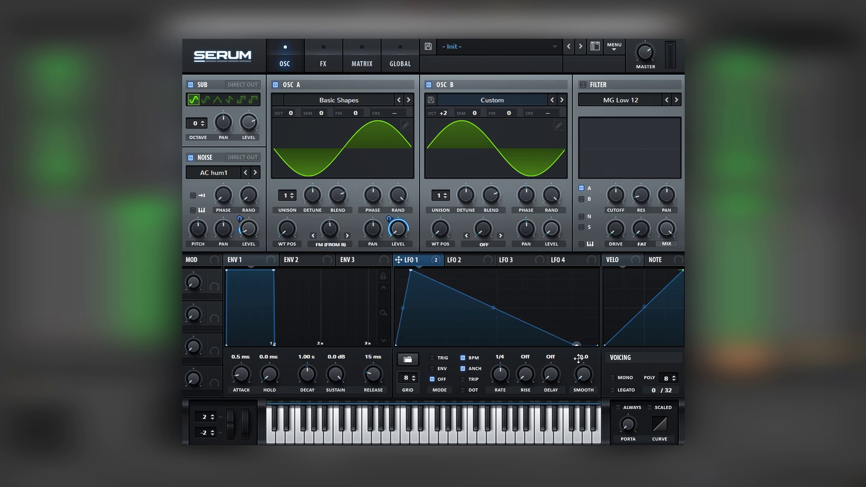
pyautogui.moveTo(506, 310); pyautogui.dragTo(497, 321)
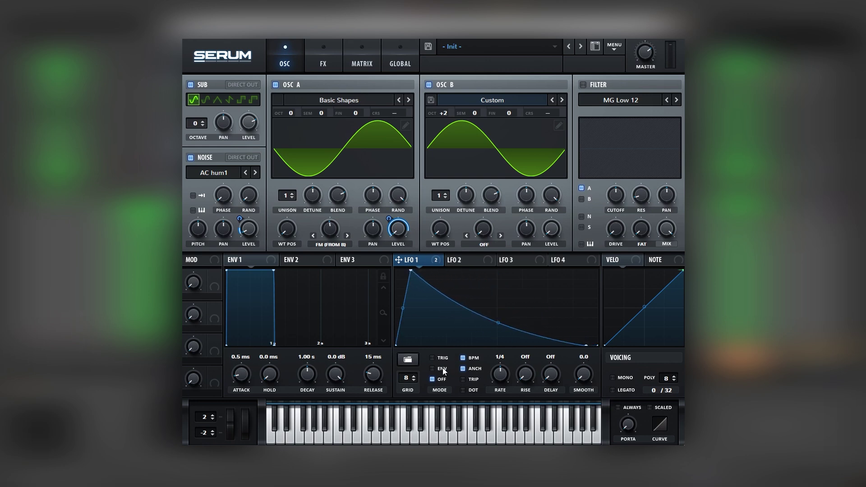
pyautogui.click(442, 369)
pyautogui.moveTo(496, 323); pyautogui.dragTo(497, 324)
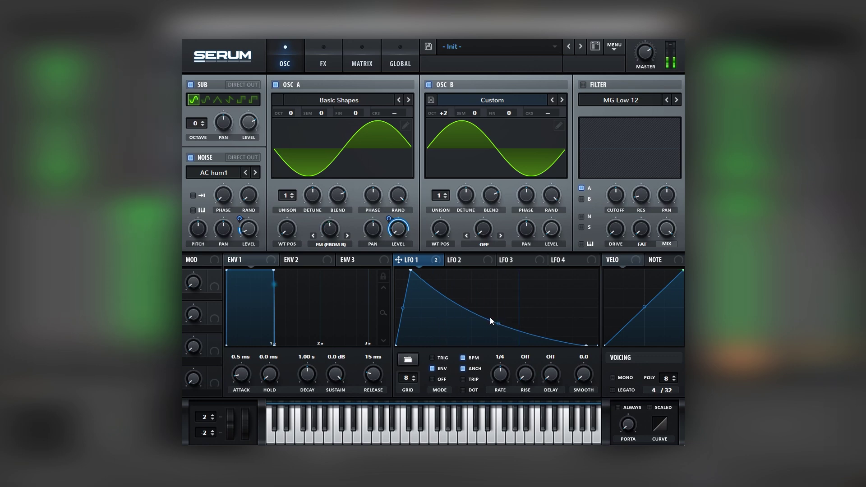
# Enable distortion at 81% drive and switch on the MG Low 12 filter
pyautogui.click(331, 60)
pyautogui.click(194, 104)
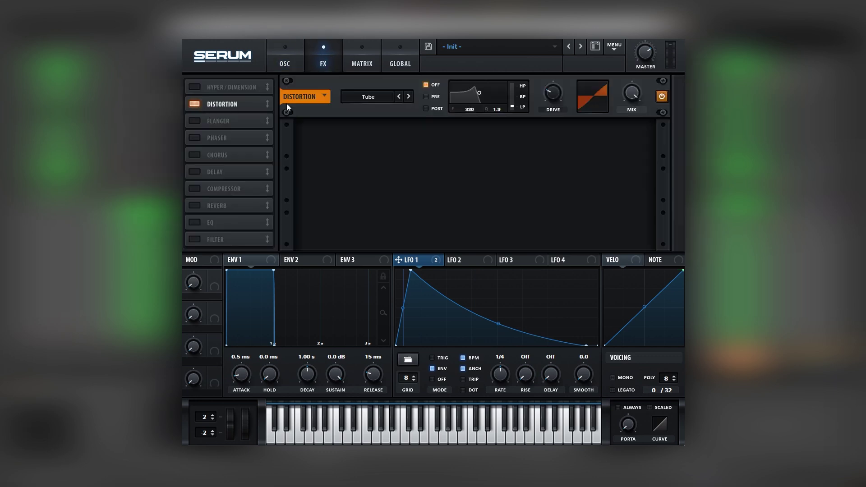
pyautogui.moveTo(554, 98); pyautogui.dragTo(567, 51)
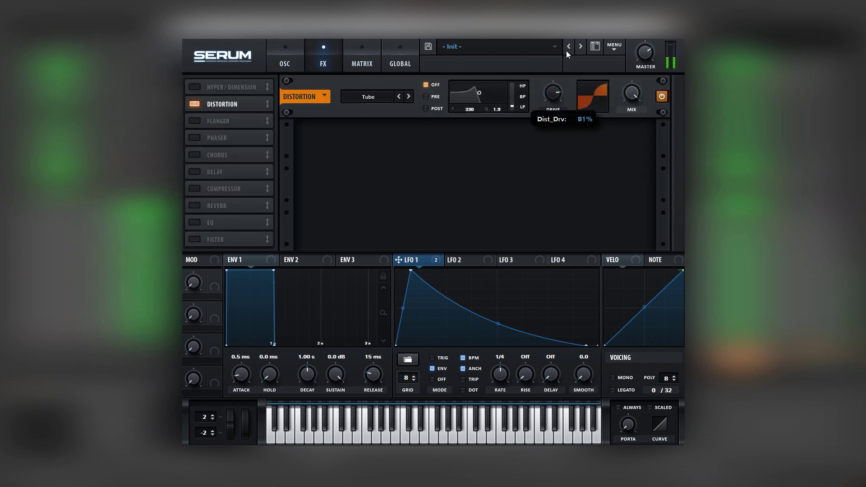
pyautogui.click(283, 58)
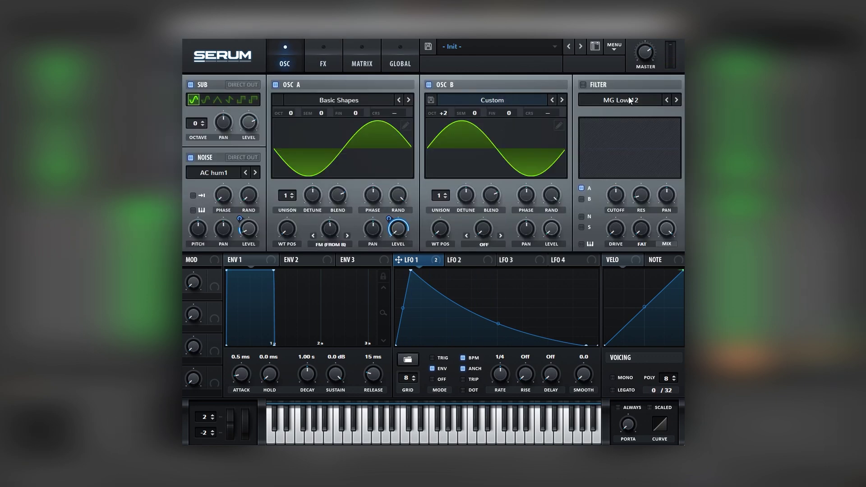
pyautogui.click(593, 85)
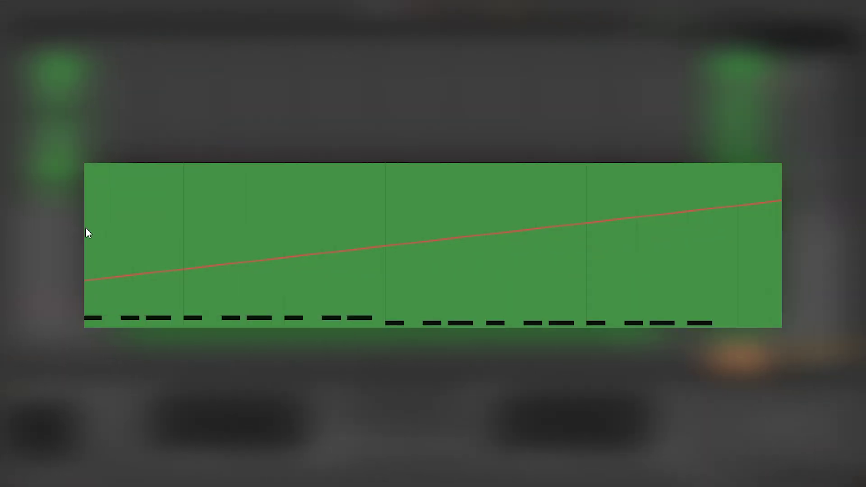
# Play the clip, then reset Osc B's octave from +2 back to 0
pyautogui.press('space')
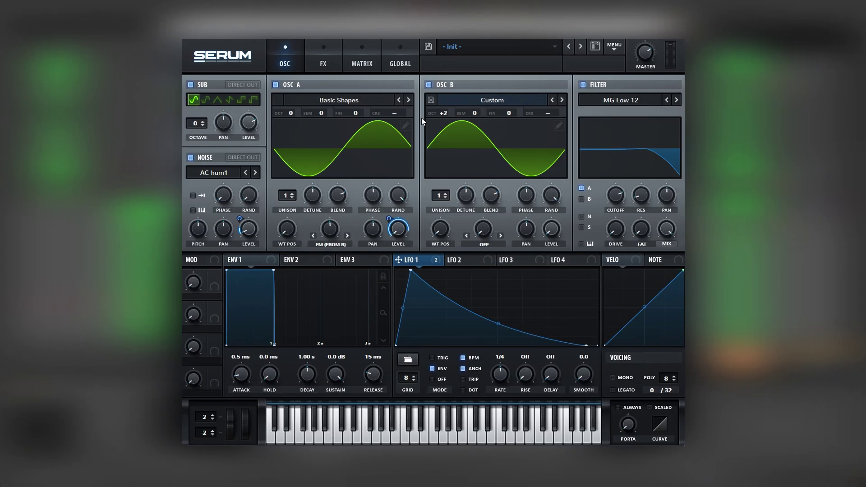
pyautogui.moveTo(441, 114); pyautogui.dragTo(440, 133)
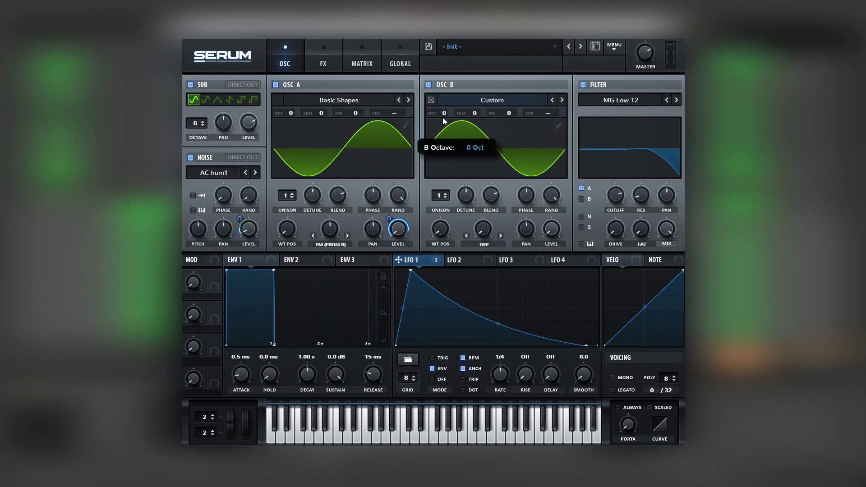
# Add harmonics at bins 3, 6, 12 and one higher bin to Osc B's wavetable
pyautogui.click(559, 126)
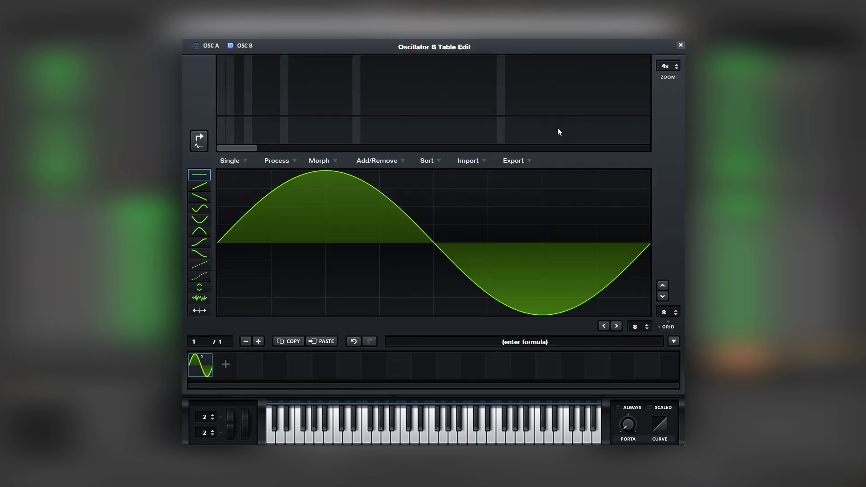
pyautogui.click(202, 141)
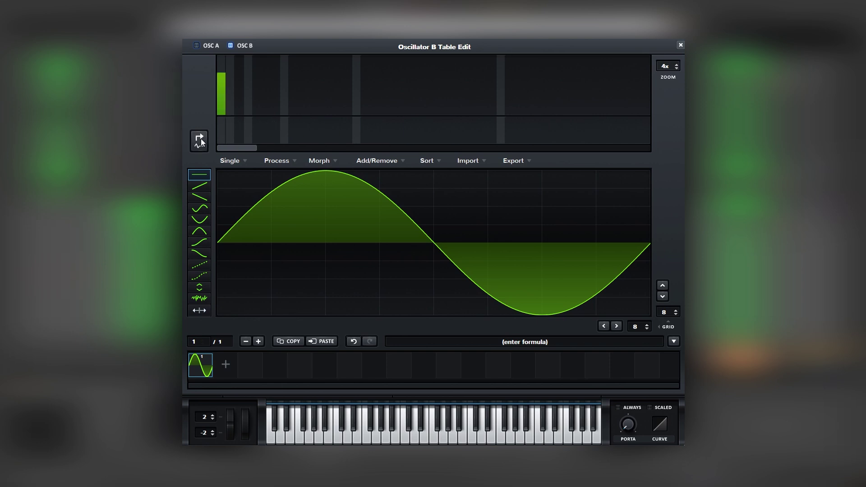
pyautogui.click(239, 83)
pyautogui.click(266, 91)
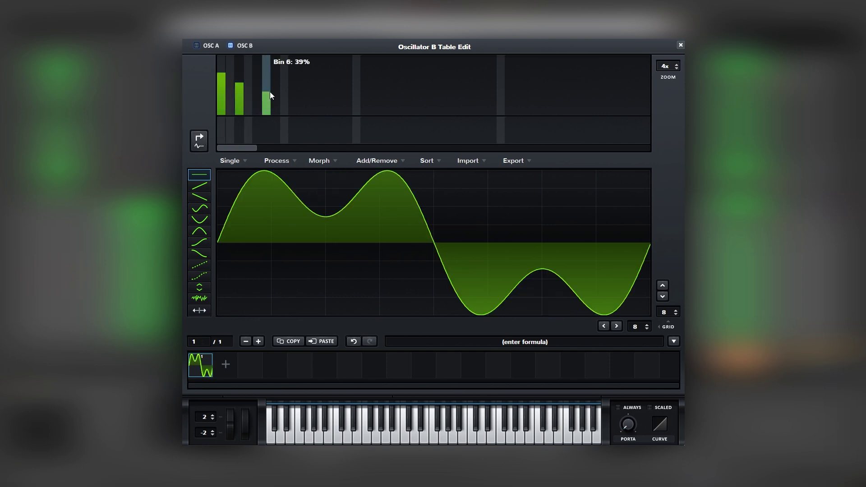
pyautogui.click(322, 94)
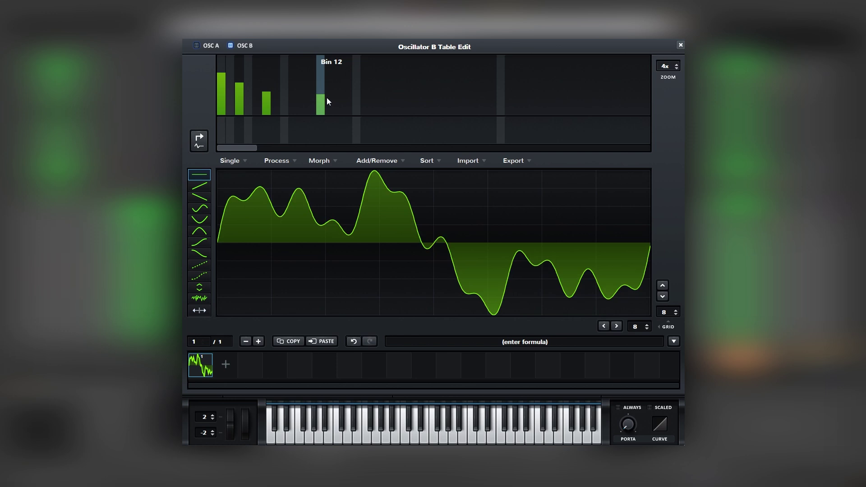
pyautogui.click(382, 84)
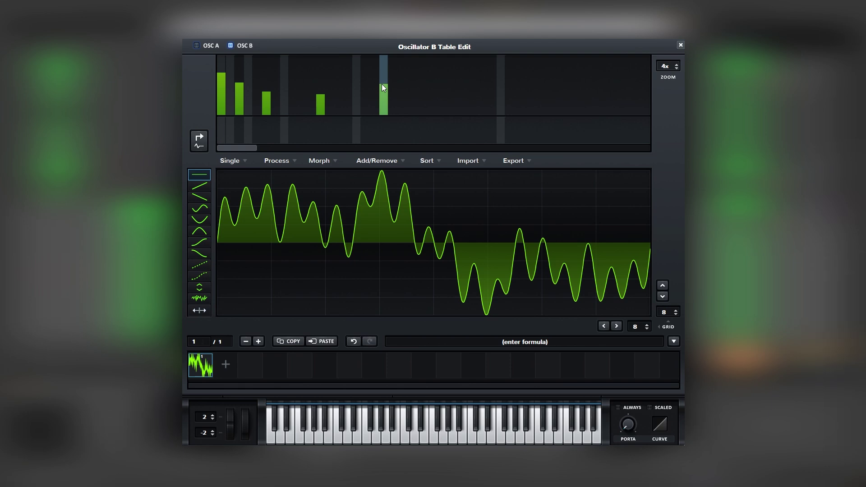
pyautogui.click(682, 45)
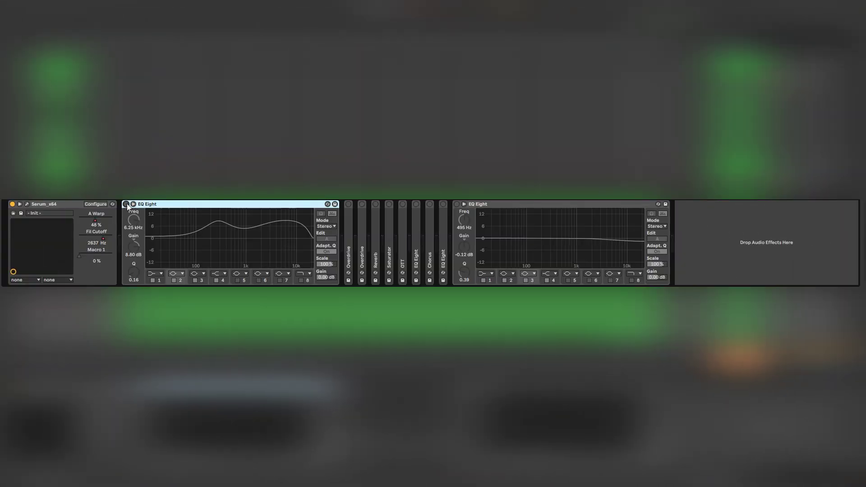
# Switch on the first EQ Eight, start playback, and select its third band
pyautogui.click(126, 204)
pyautogui.press('space')
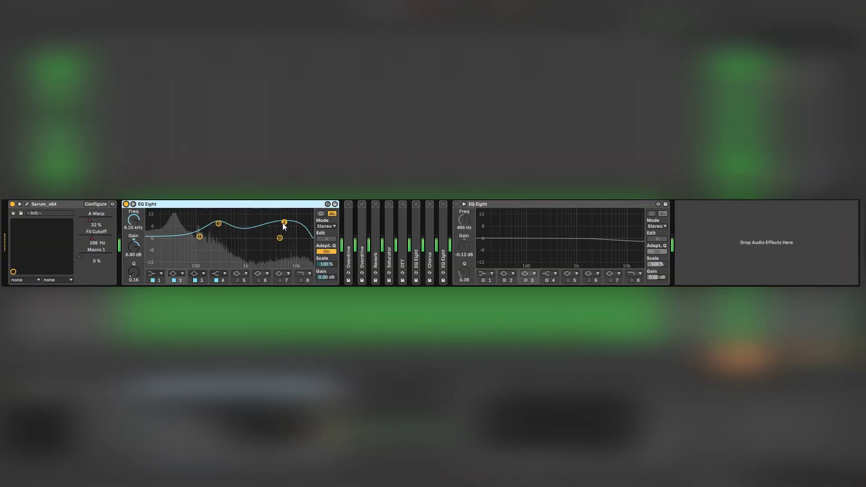
pyautogui.click(219, 224)
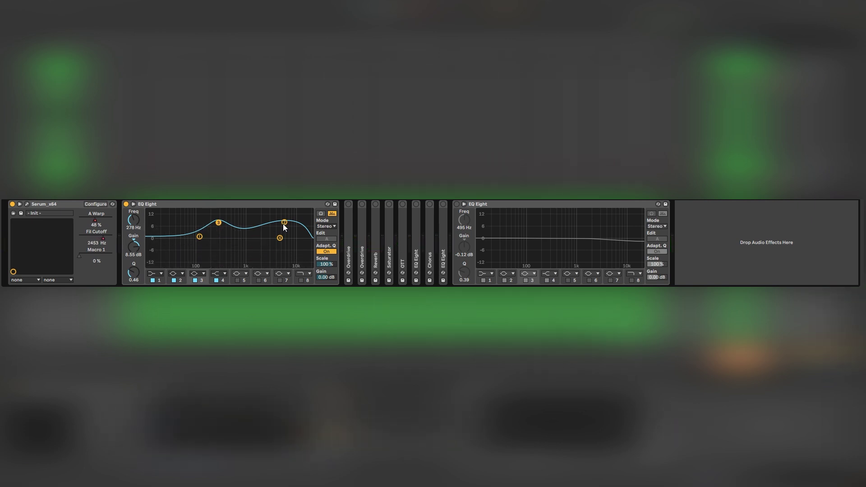
# Enable and unfold both Overdrives, moving the first one's band down to about 734 Hz
pyautogui.click(362, 204)
pyautogui.click(348, 204)
pyautogui.doubleClick(349, 214)
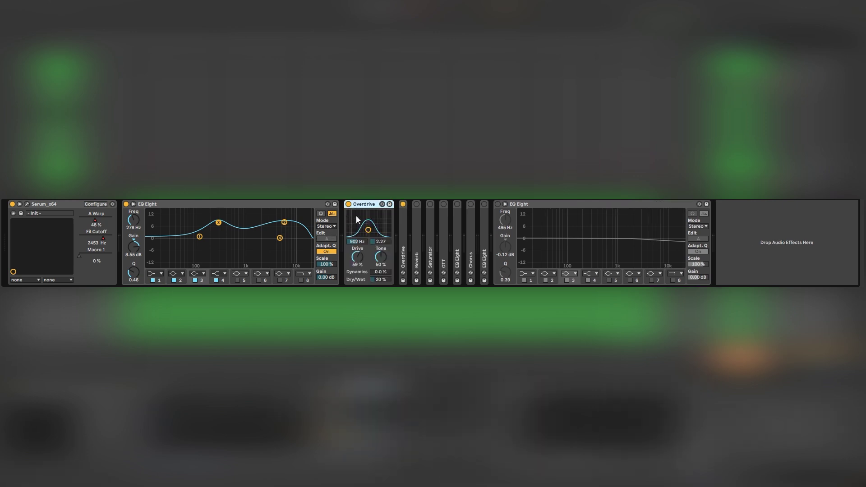
pyautogui.doubleClick(401, 218)
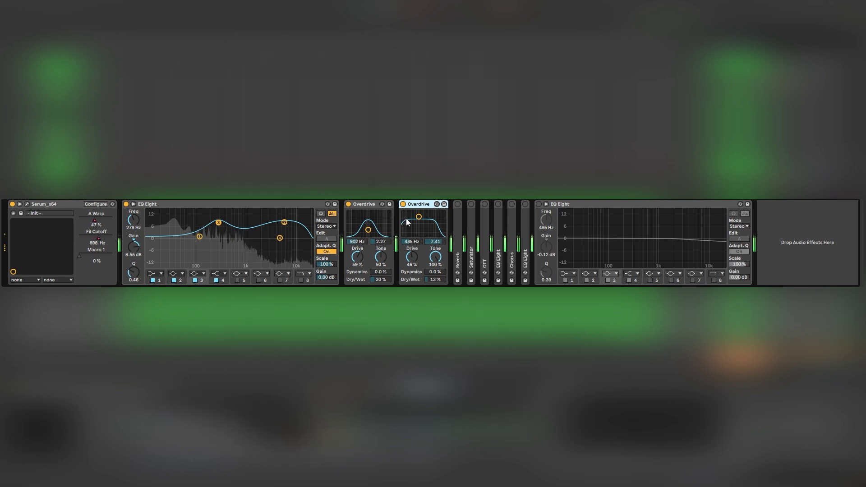
pyautogui.click(369, 230)
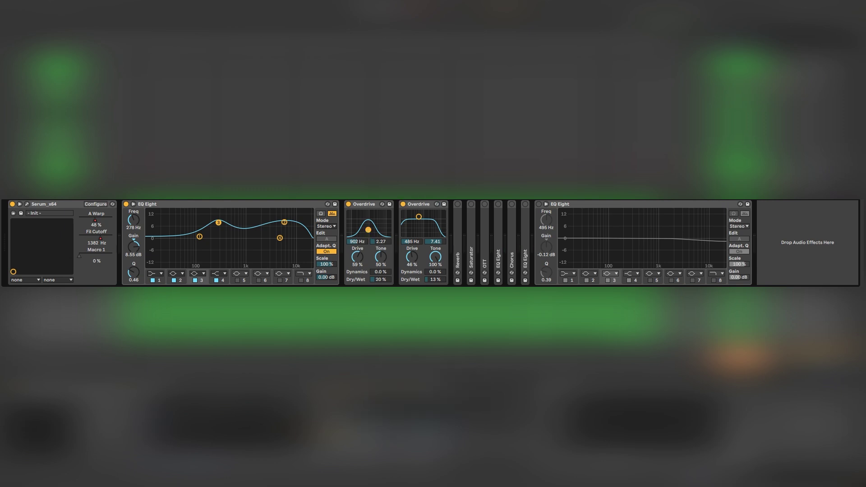
pyautogui.moveTo(369, 231)
pyautogui.mouseDown()
pyautogui.moveTo(358, 227)
pyautogui.moveTo(367, 230)
pyautogui.mouseUp()
# Unfold the Reverb, pull its Dry/Wet knob down, and play to hear it
pyautogui.doubleClick(457, 213)
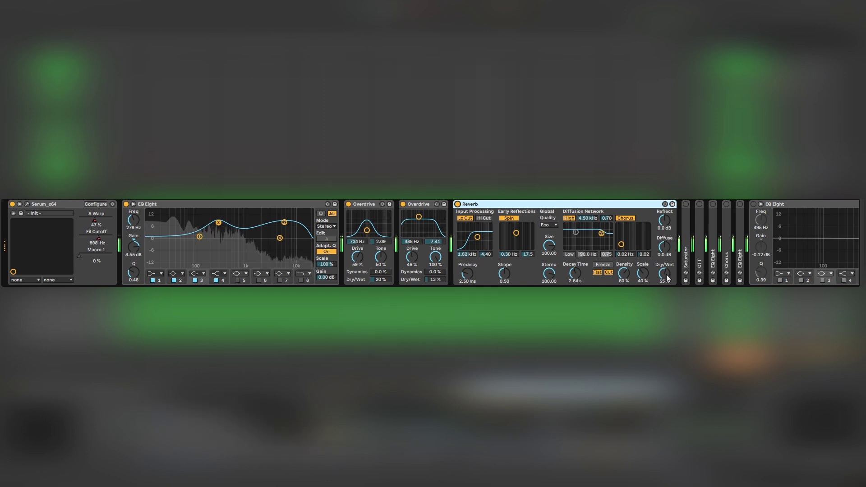
pyautogui.moveTo(665, 273); pyautogui.dragTo(664, 243)
pyautogui.press('space')
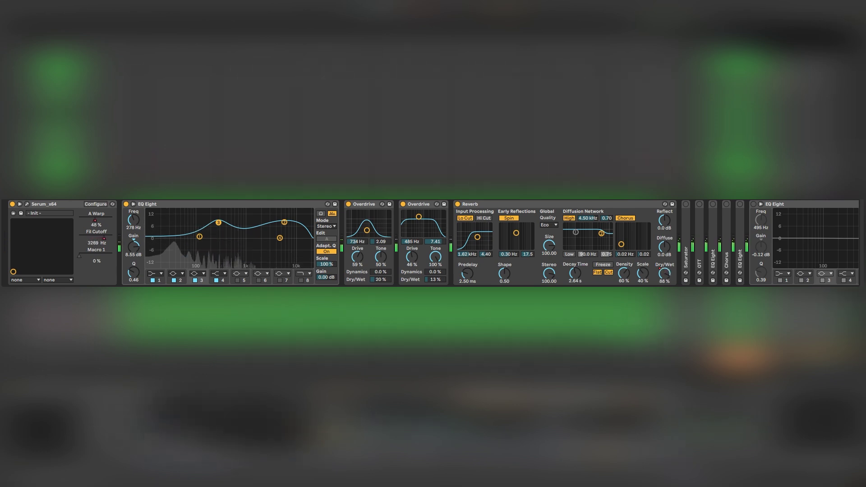
# Unfold and switch on the Saturator
pyautogui.doubleClick(685, 234)
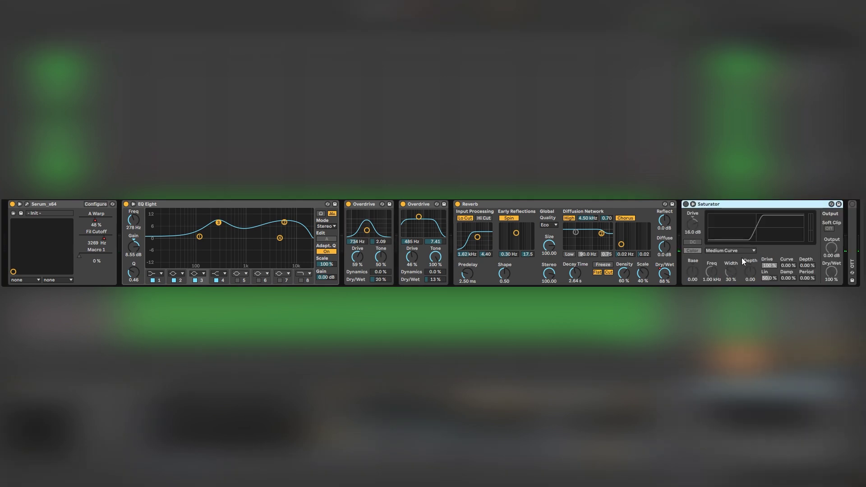
pyautogui.click(686, 204)
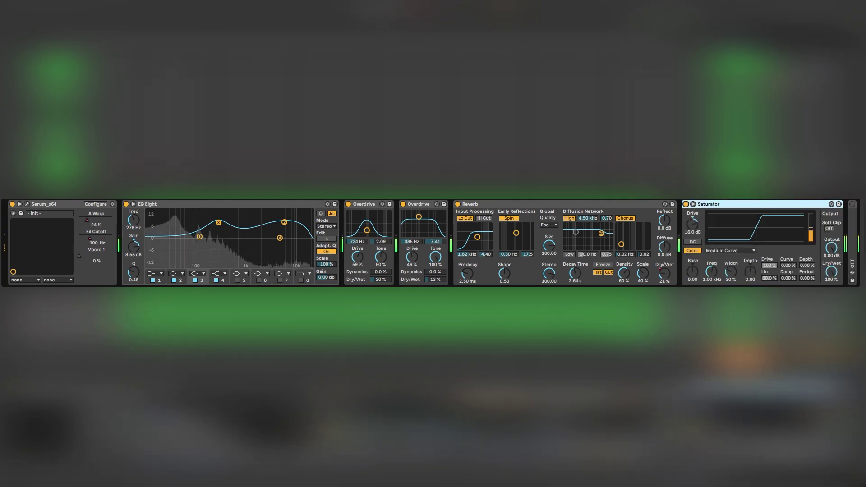
pyautogui.hscroll(2, 687, 207)
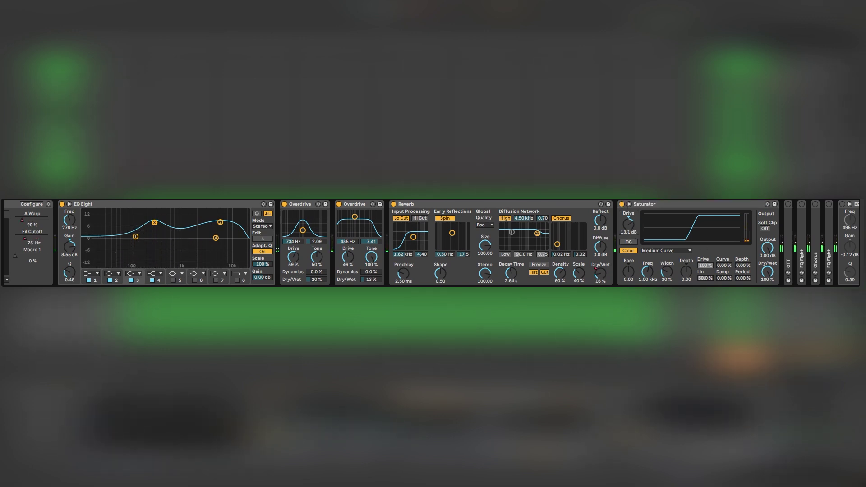
pyautogui.hscroll(4, 681, 255)
# Unfold and enable the OTT compressor, setting its Amount to 39% while playing
pyautogui.doubleClick(627, 240)
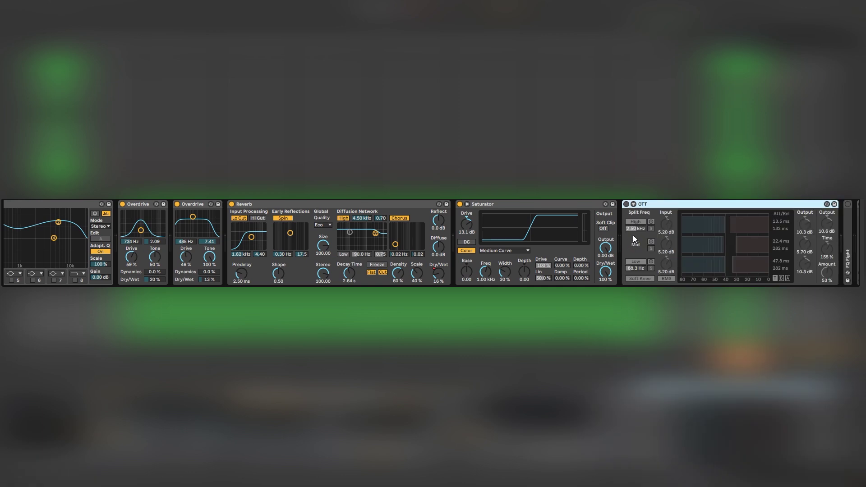
pyautogui.click(626, 205)
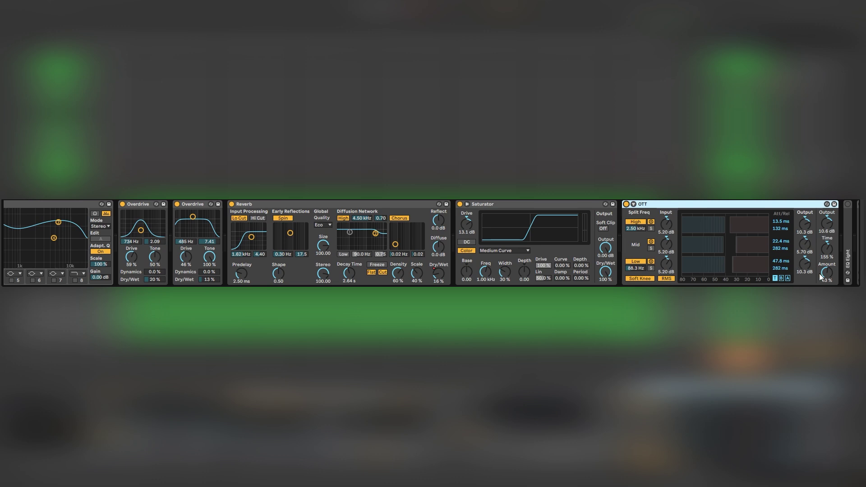
pyautogui.press('space')
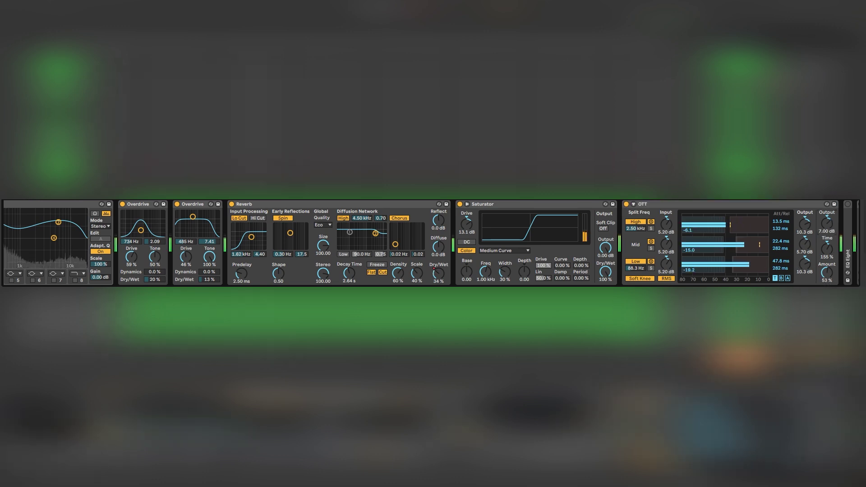
pyautogui.moveTo(829, 273); pyautogui.dragTo(829, 286)
pyautogui.hscroll(5, 812, 277)
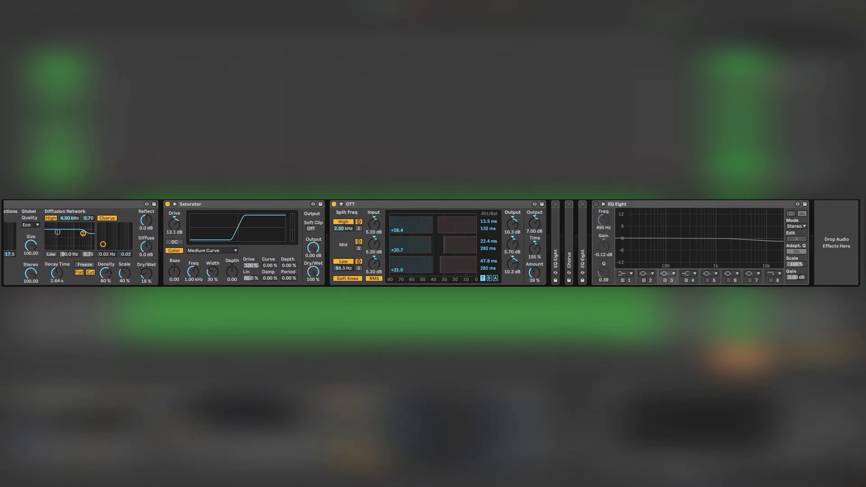
pyautogui.hscroll(-10, 506, 273)
# Pull harmonic Bin 19 of Osc B's wavetable down to zero in Serum
pyautogui.click(27, 204)
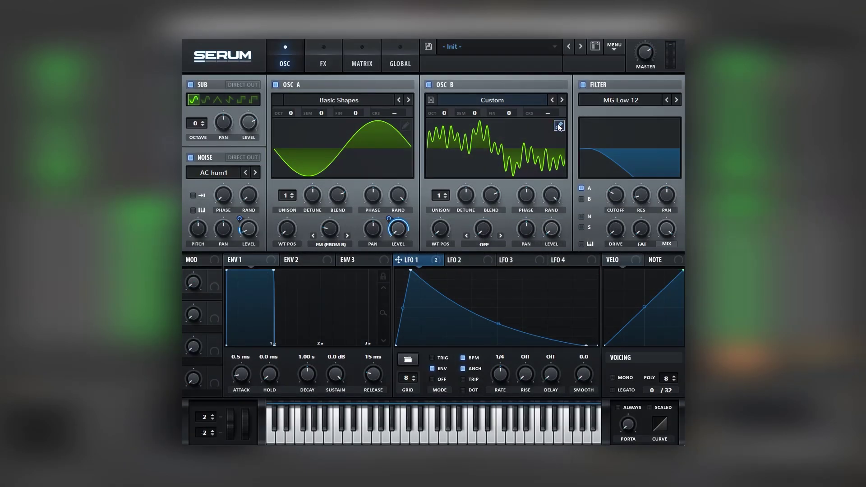
pyautogui.click(558, 126)
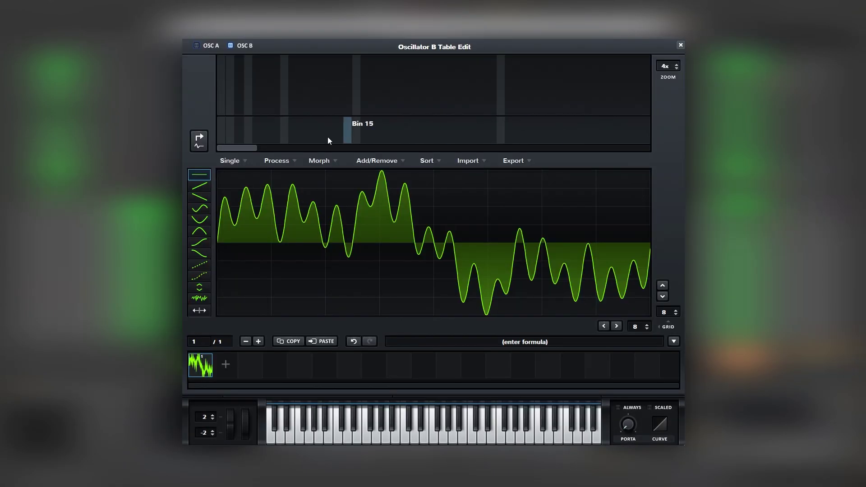
pyautogui.click(192, 144)
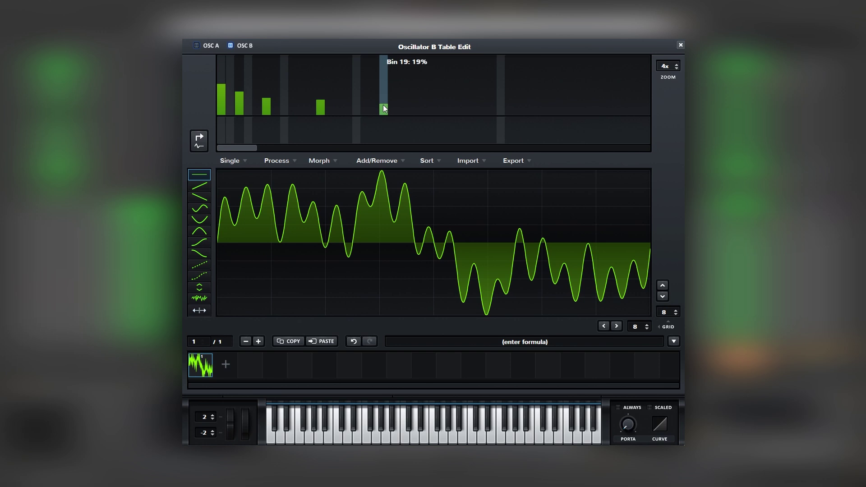
pyautogui.moveTo(383, 108); pyautogui.dragTo(375, 117)
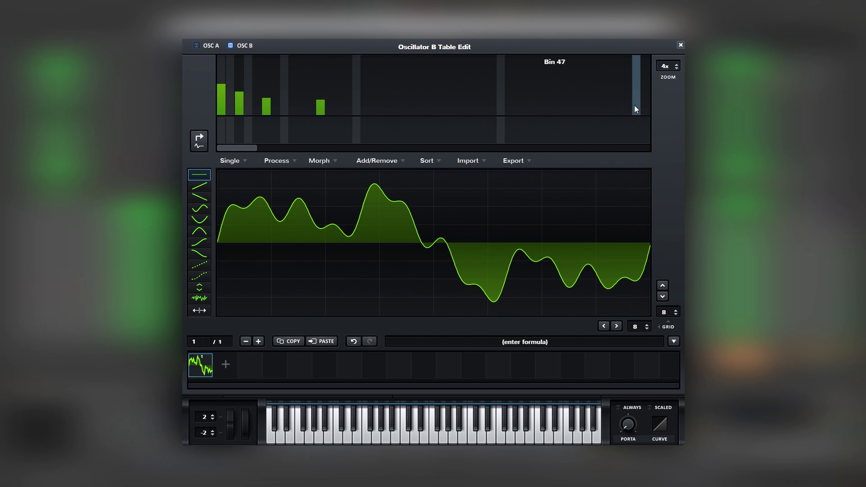
pyautogui.click(680, 45)
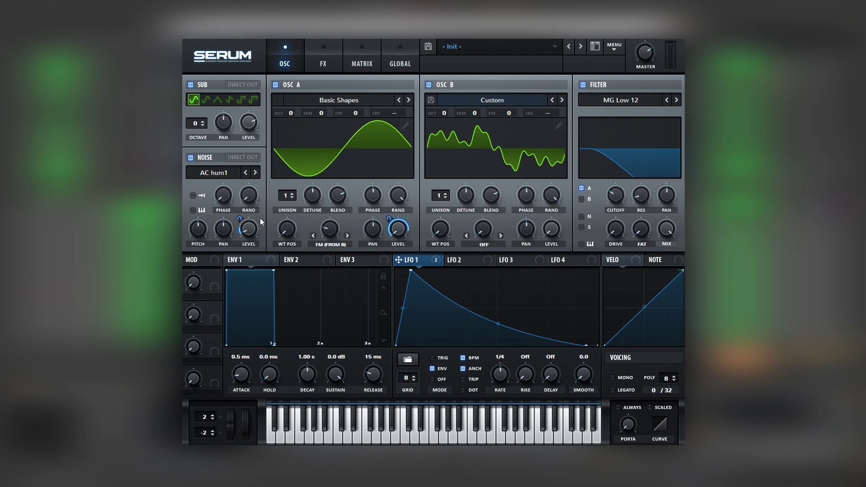
# Raise the first Fil Cutoff automation breakpoint in the Bass 2 clip and play it
pyautogui.moveTo(254, 228)
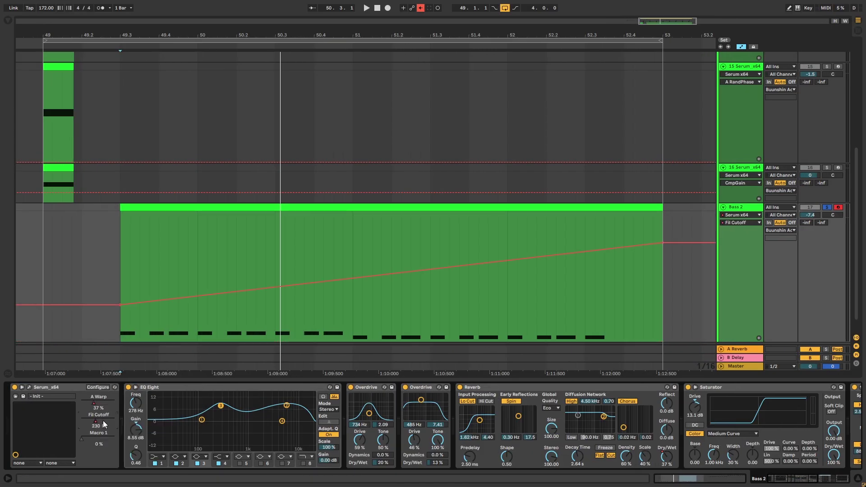
pyautogui.moveTo(120, 305); pyautogui.dragTo(120, 293)
pyautogui.press('space')
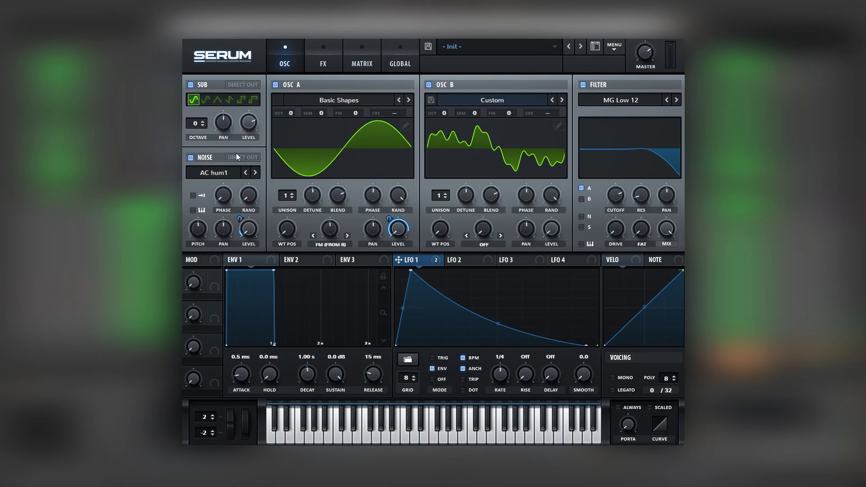
# Turn Serum's SUB level down from 75% to about 41%
pyautogui.moveTo(246, 130)
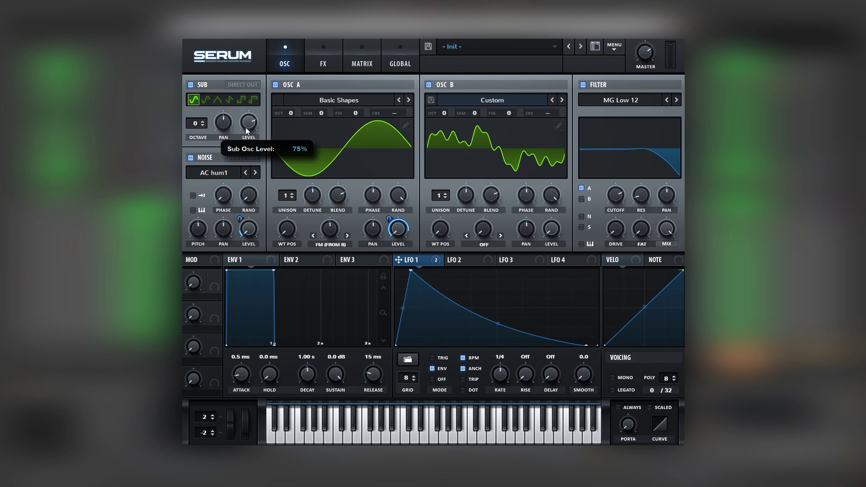
pyautogui.moveTo(246, 130); pyautogui.dragTo(241, 158)
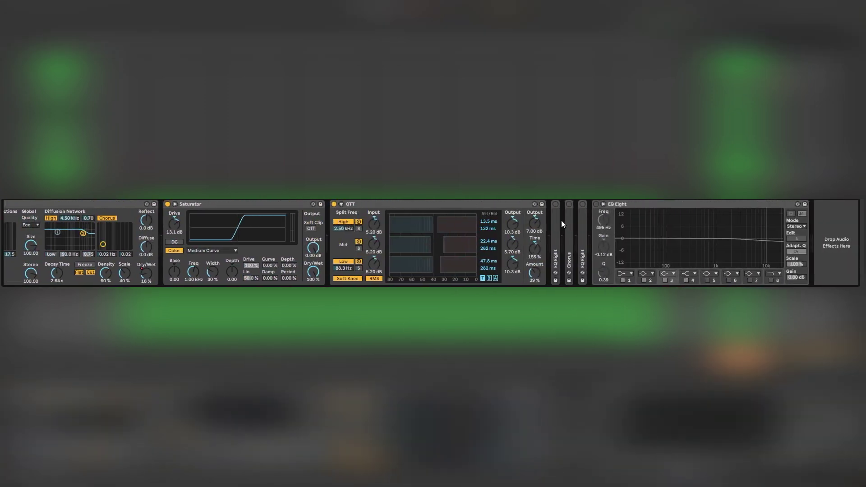
# In the post-OTT EQ Eight, lower band 4 and raise band 3's boost, then enable Chorus
pyautogui.doubleClick(556, 215)
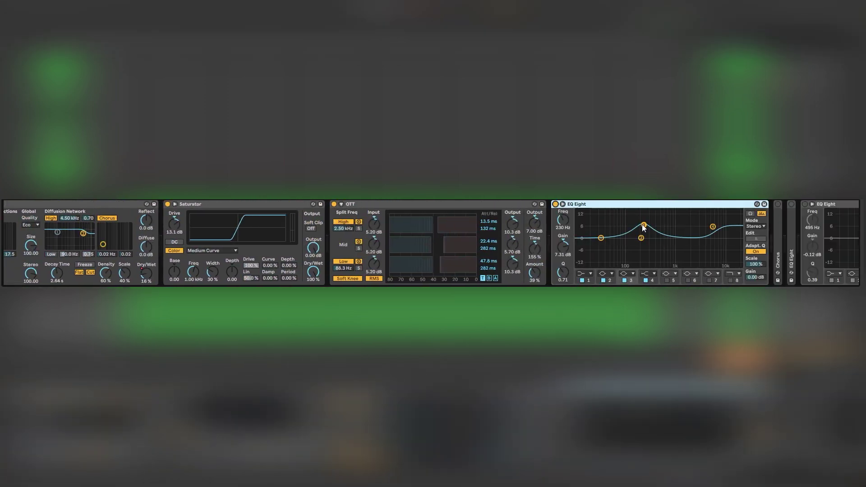
pyautogui.moveTo(713, 227); pyautogui.dragTo(710, 225)
pyautogui.press('space')
pyautogui.moveTo(644, 224)
pyautogui.mouseDown()
pyautogui.moveTo(654, 226)
pyautogui.moveTo(648, 231)
pyautogui.mouseUp()
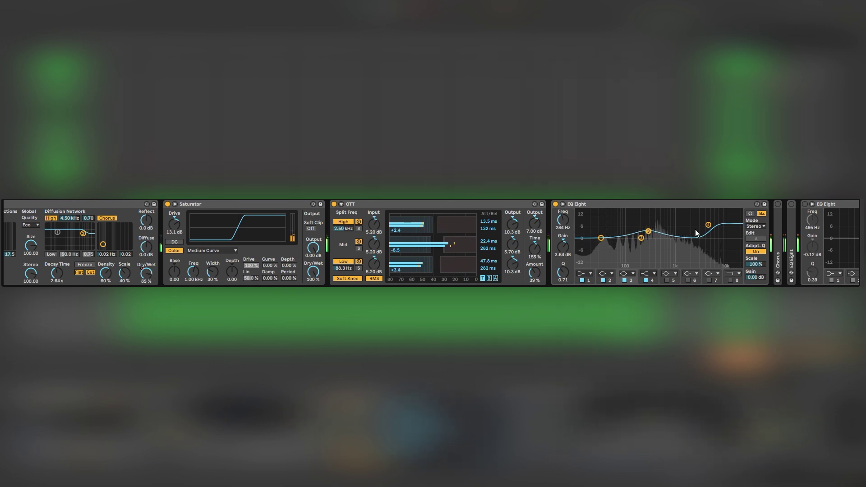
pyautogui.doubleClick(778, 259)
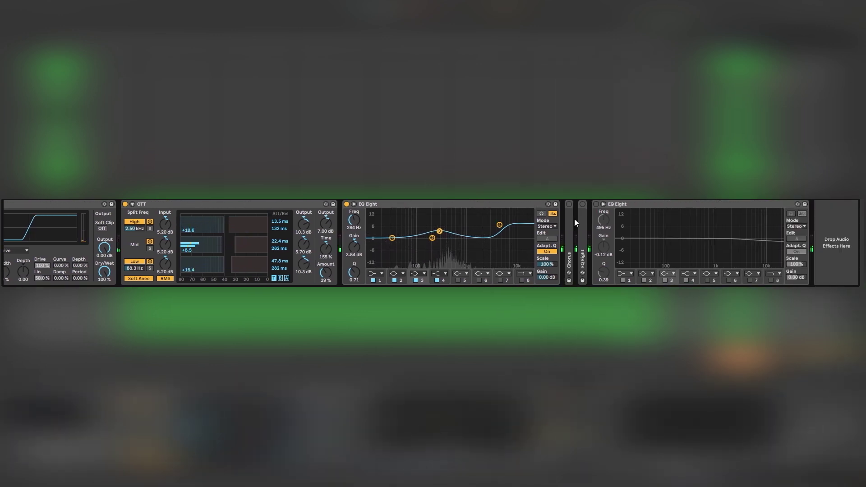
pyautogui.click(569, 204)
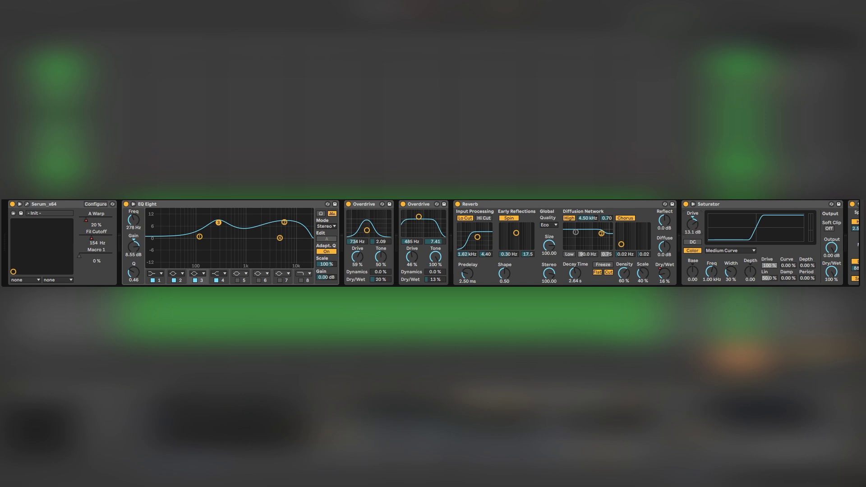
# Play the track to audition the full effect chain
pyautogui.press('space')
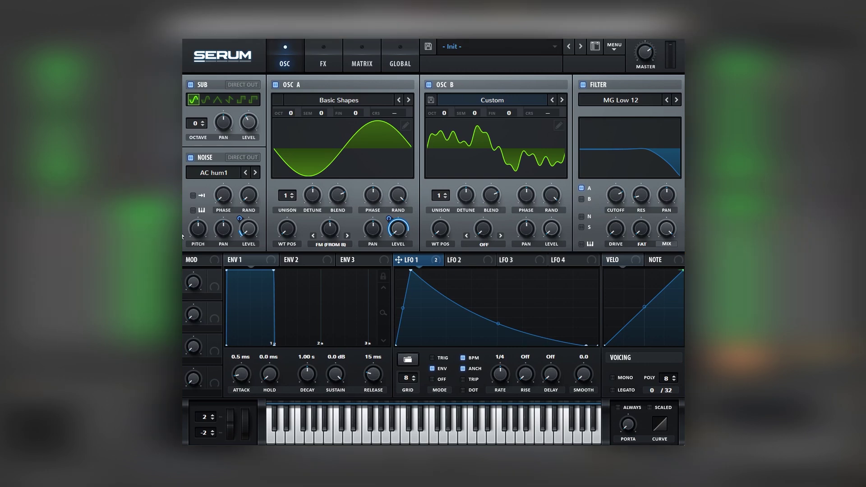
# In Osc B's harmonic bin view, add harmonics 14 and 16, discarding a trial harmonic 19
pyautogui.moveTo(251, 125)
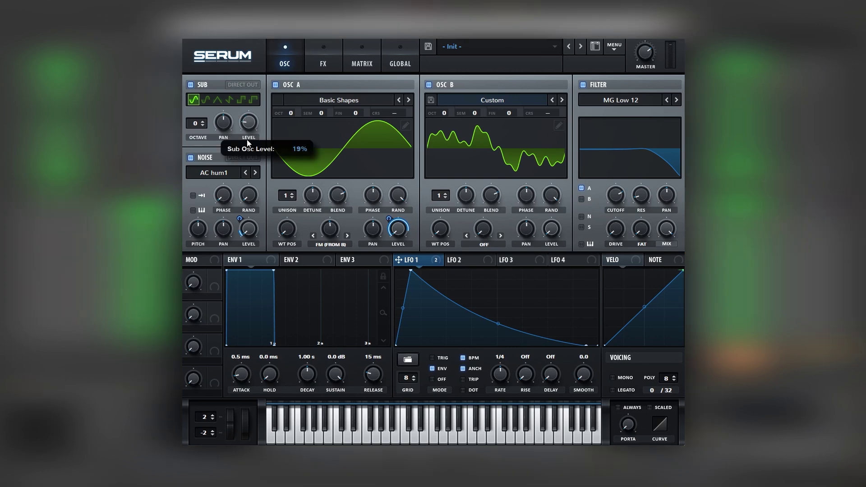
pyautogui.click(559, 127)
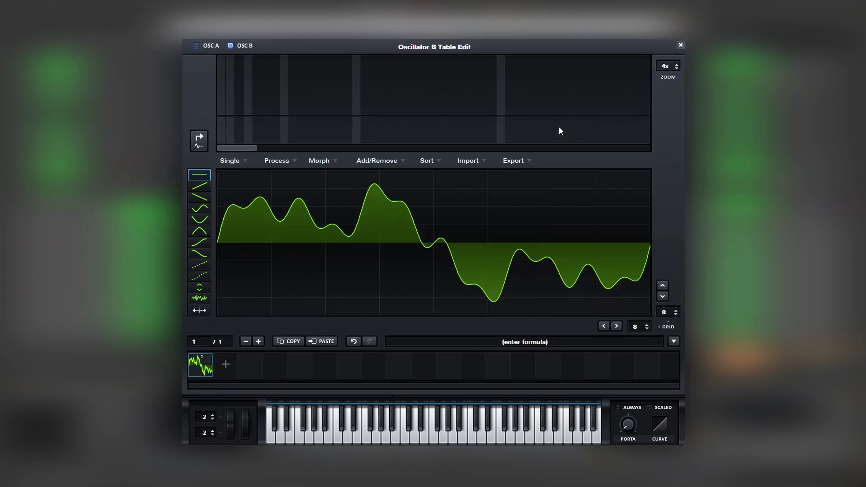
pyautogui.click(207, 131)
pyautogui.click(384, 79)
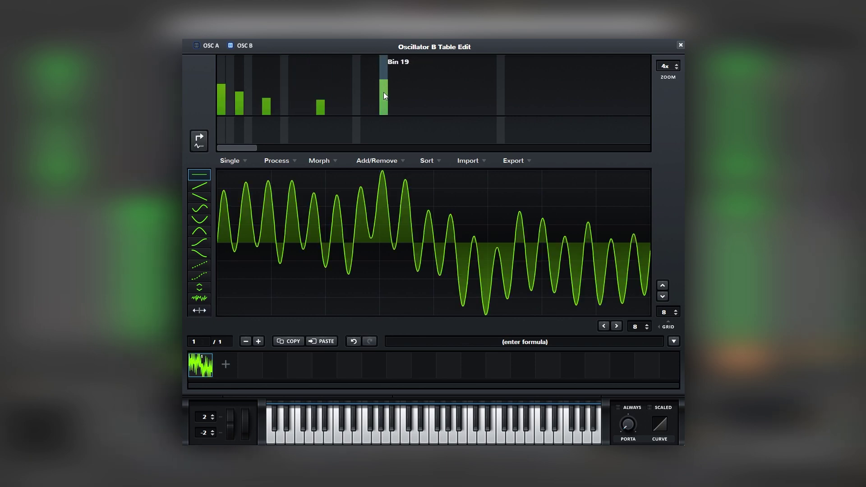
pyautogui.hotkey('ctrl', 'z')
pyautogui.click(358, 80)
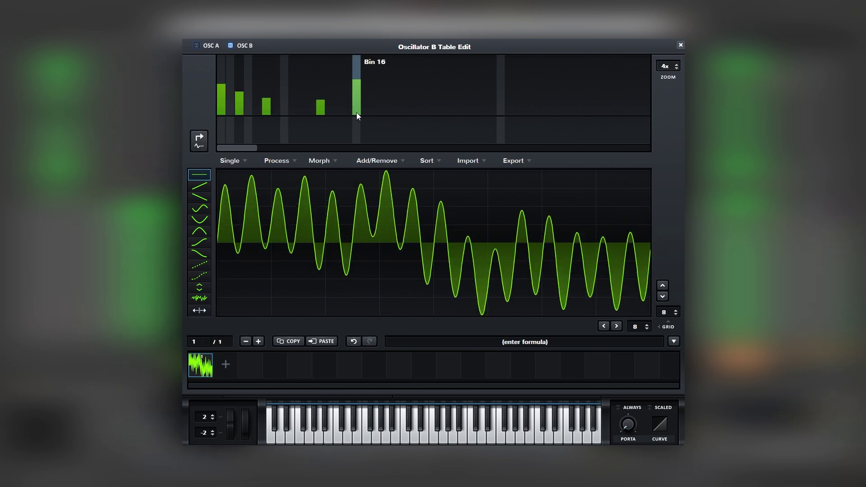
pyautogui.moveTo(356, 110); pyautogui.dragTo(339, 89)
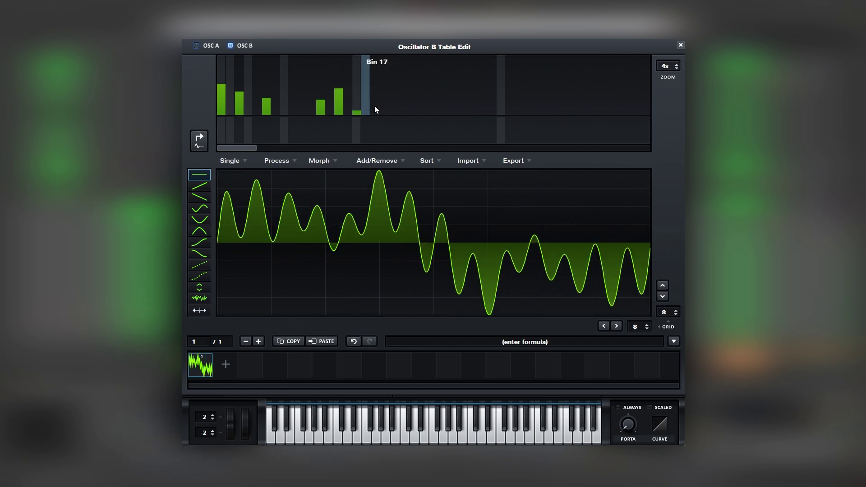
pyautogui.click(679, 45)
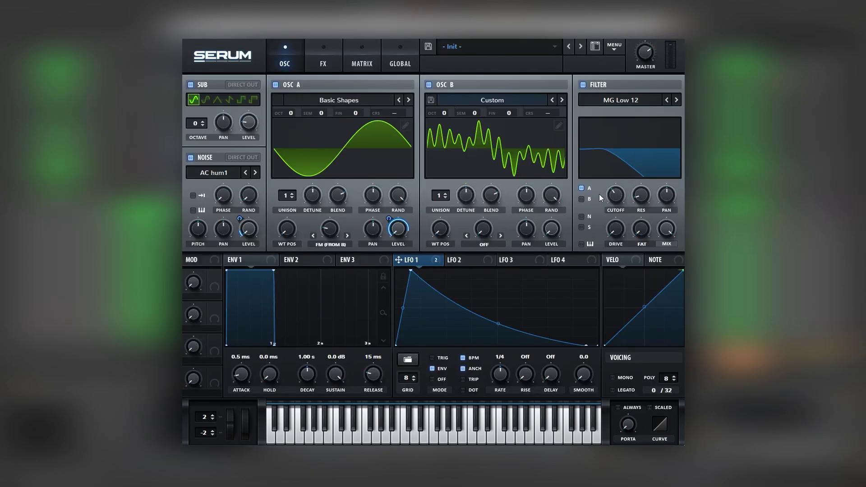
# Open the filter cutoff further and drop Osc A's FM (from B) from 48% to 39%
pyautogui.moveTo(616, 194)
pyautogui.mouseDown()
pyautogui.moveTo(618, 180)
pyautogui.moveTo(624, 209)
pyautogui.mouseUp()
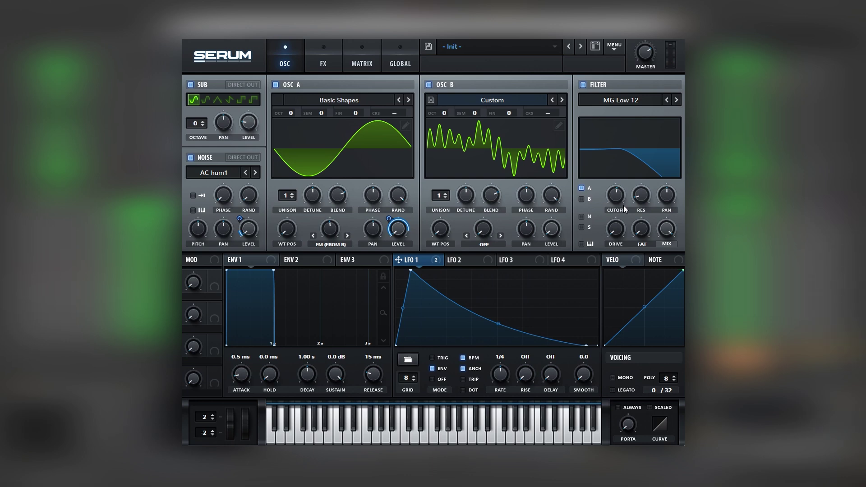
pyautogui.moveTo(330, 231)
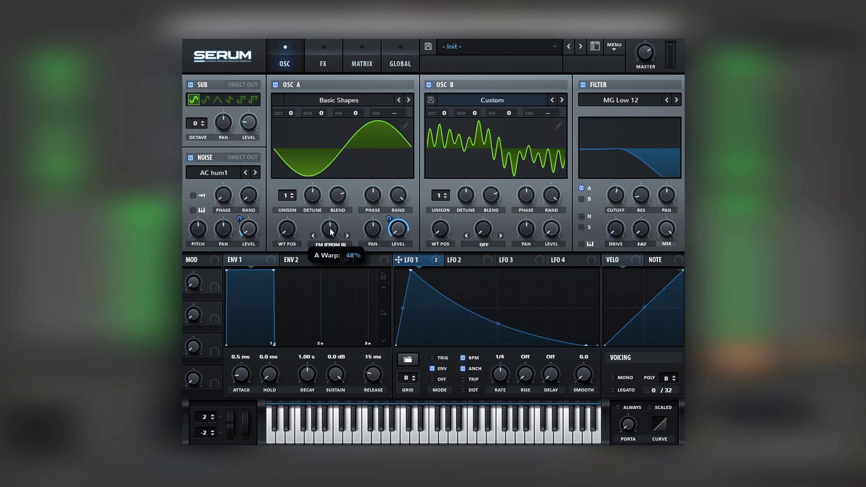
pyautogui.moveTo(330, 232); pyautogui.dragTo(331, 243)
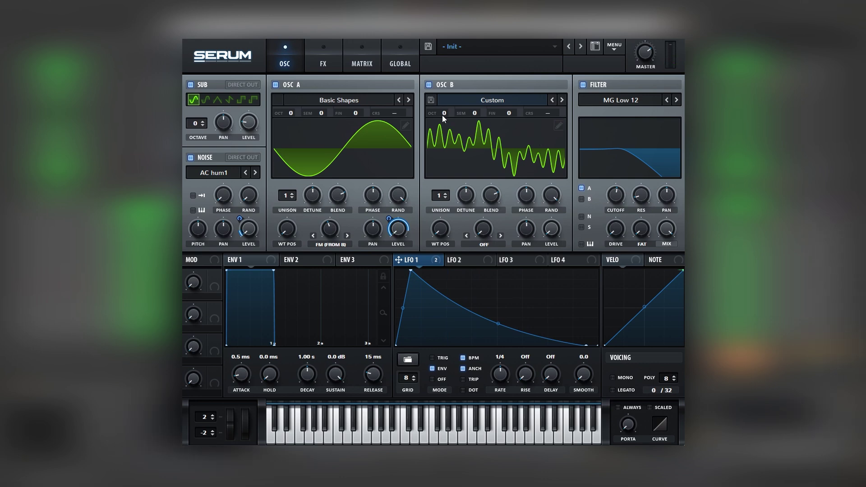
# Lower Osc B's high harmonics and boost harmonic 8 in the wavetable editor
pyautogui.click(559, 126)
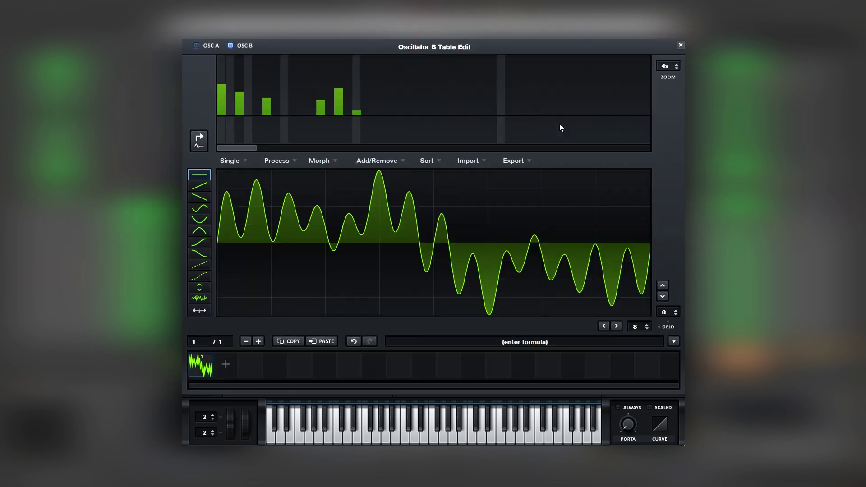
pyautogui.moveTo(313, 104)
pyautogui.mouseDown()
pyautogui.moveTo(364, 121)
pyautogui.moveTo(285, 90)
pyautogui.moveTo(321, 115)
pyautogui.mouseUp()
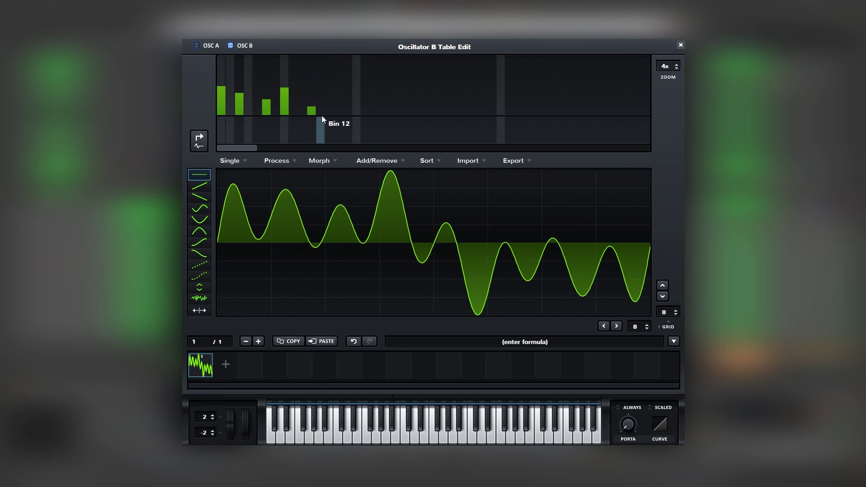
pyautogui.click(681, 45)
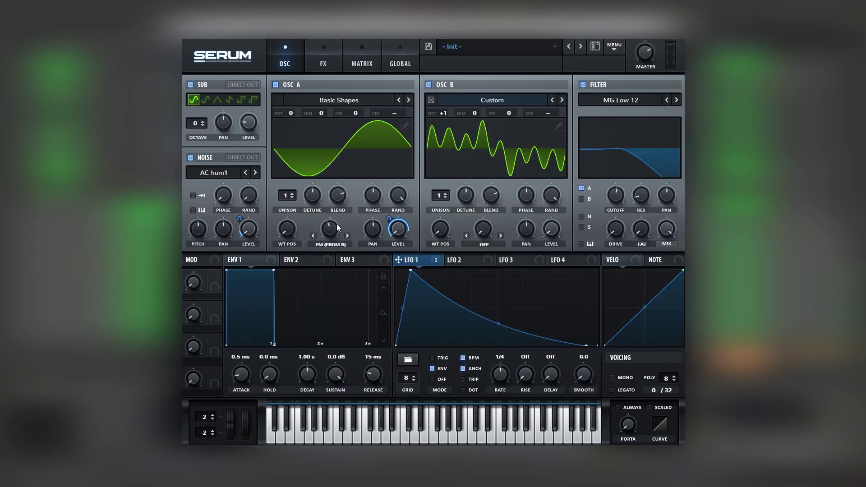
# Rebalance Osc B's low harmonics 1, 2, 4 and 5, lower harmonic 8 and remove 11
pyautogui.moveTo(334, 229)
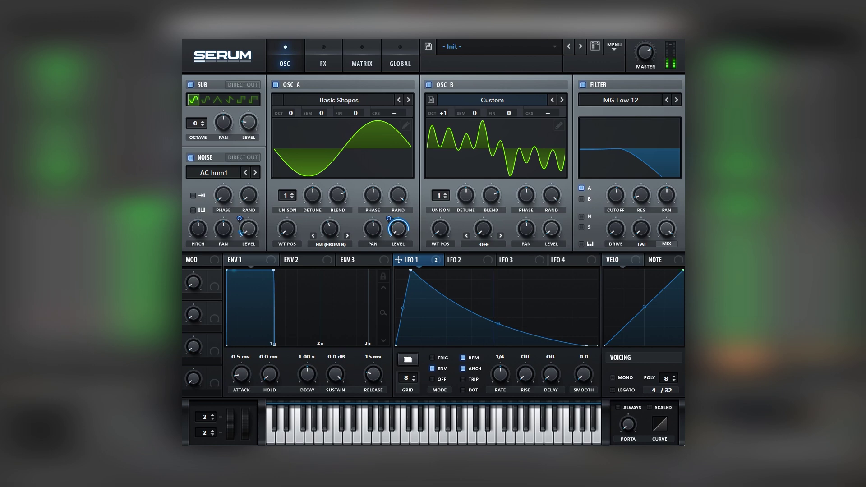
pyautogui.click(559, 126)
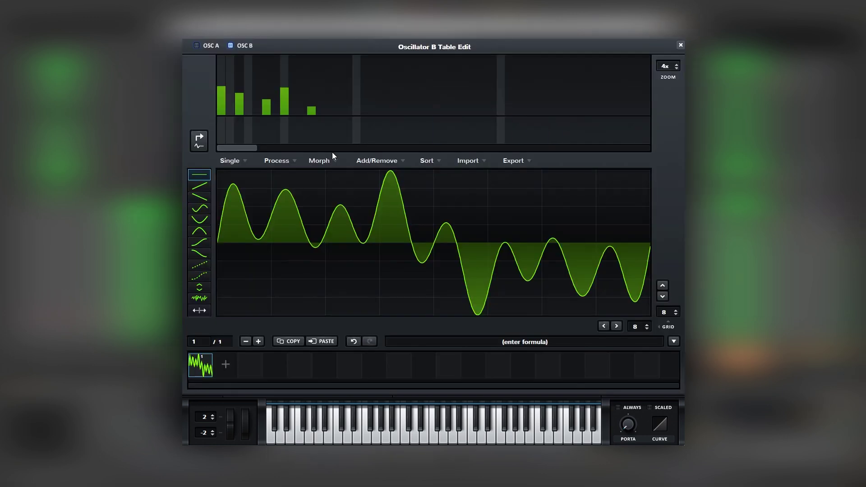
pyautogui.click(261, 82)
pyautogui.click(285, 101)
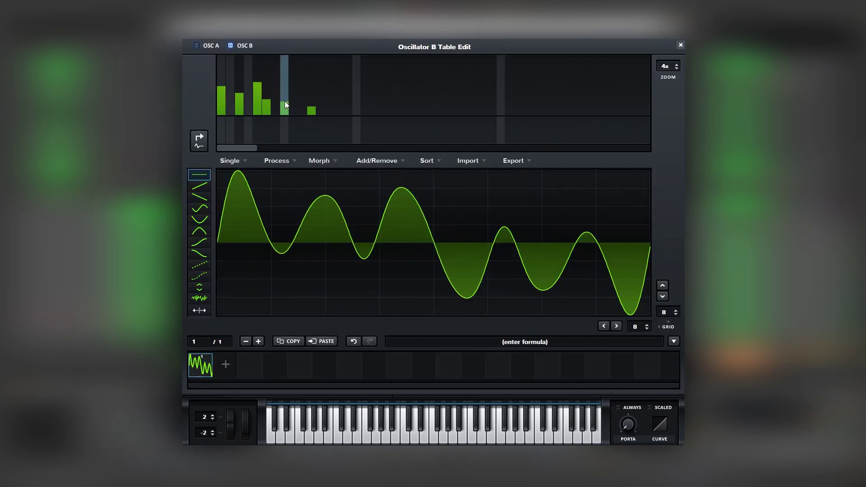
pyautogui.moveTo(311, 109); pyautogui.dragTo(312, 122)
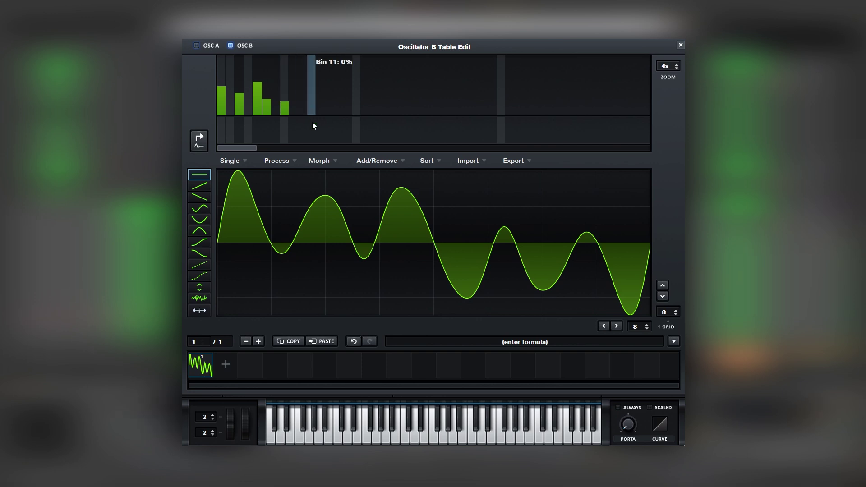
pyautogui.click(247, 86)
pyautogui.click(234, 80)
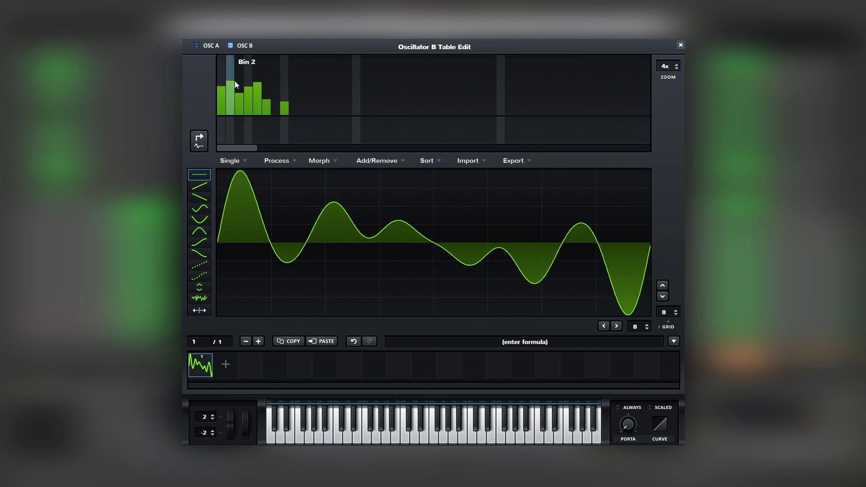
pyautogui.click(221, 75)
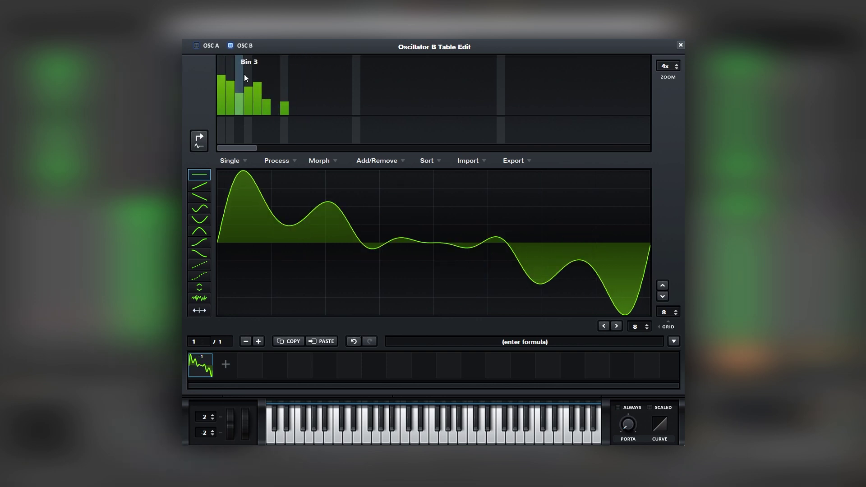
pyautogui.click(680, 46)
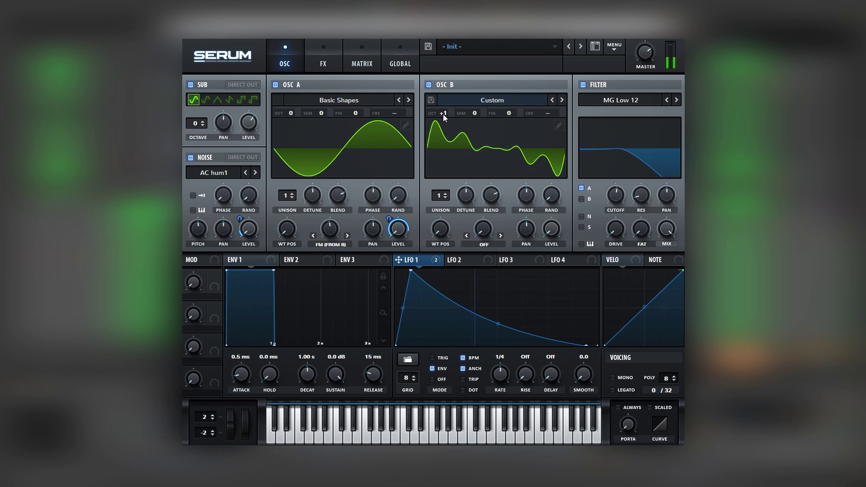
# Raise Osc B an octave, steepen LFO 1's decay, and set ENV 1 release to 170 ms
pyautogui.moveTo(443, 113); pyautogui.dragTo(446, 102)
pyautogui.moveTo(414, 270); pyautogui.dragTo(403, 259)
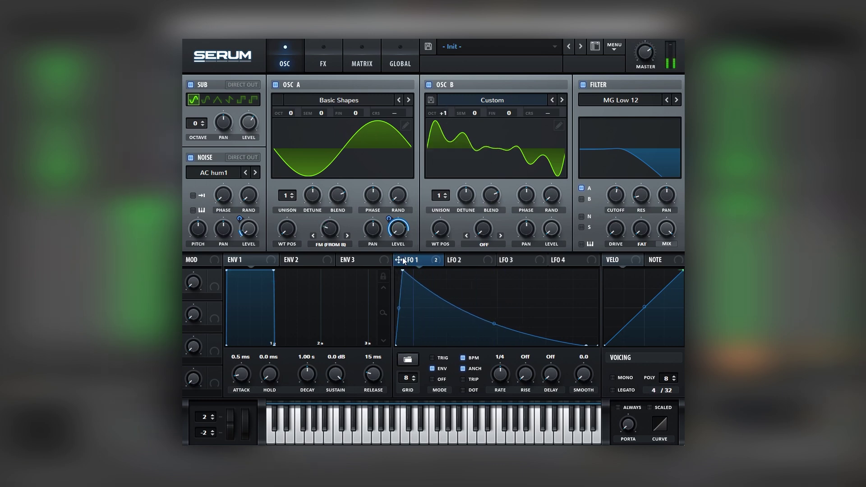
pyautogui.moveTo(492, 327); pyautogui.dragTo(492, 333)
pyautogui.moveTo(373, 371); pyautogui.dragTo(375, 364)
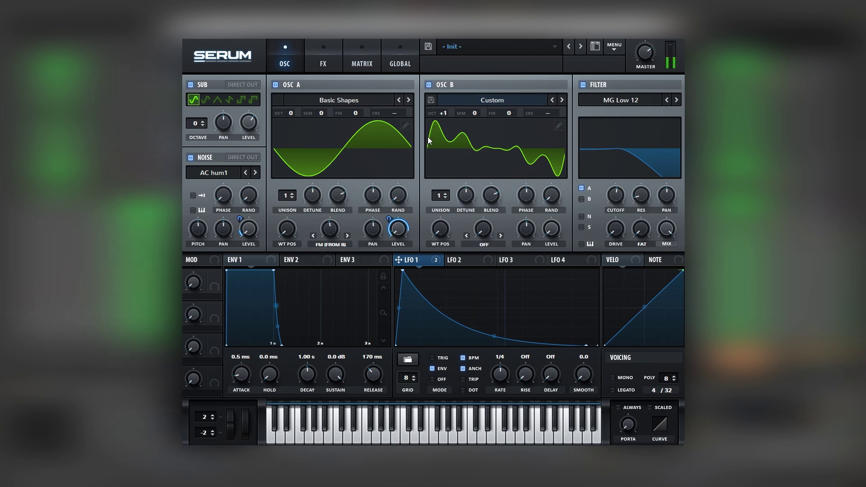
# Return Osc B to octave 0 and add two mid harmonics to its custom wave
pyautogui.moveTo(440, 113); pyautogui.dragTo(441, 123)
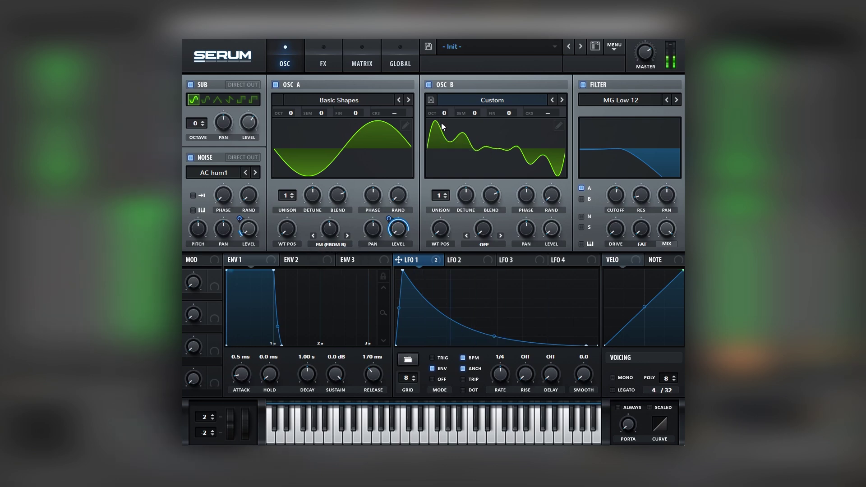
pyautogui.click(559, 126)
pyautogui.click(347, 86)
pyautogui.click(347, 103)
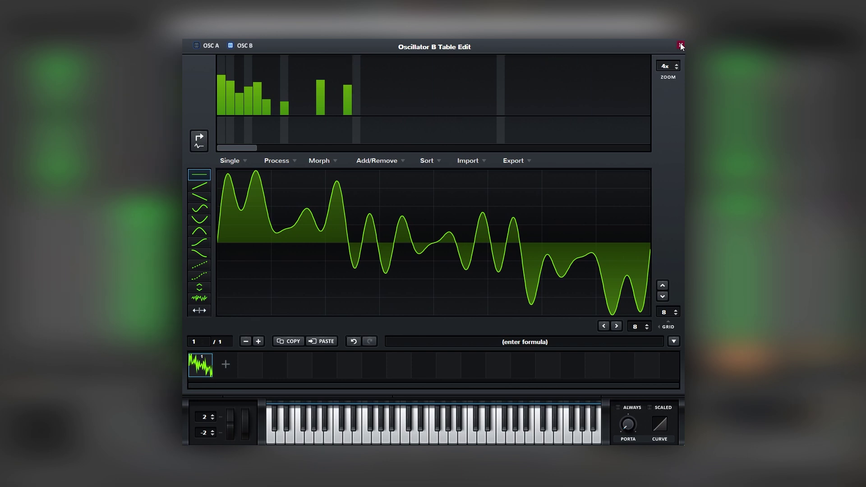
pyautogui.click(403, 92)
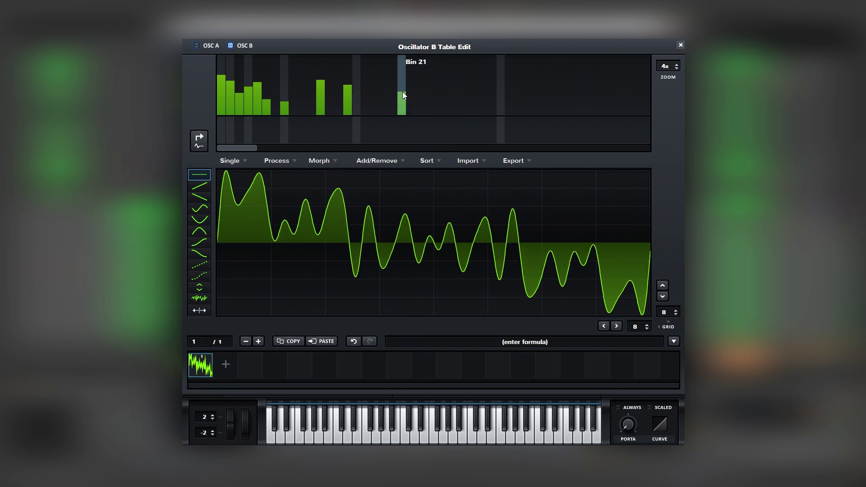
pyautogui.hotkey('ctrl', 'z')
pyautogui.click(681, 45)
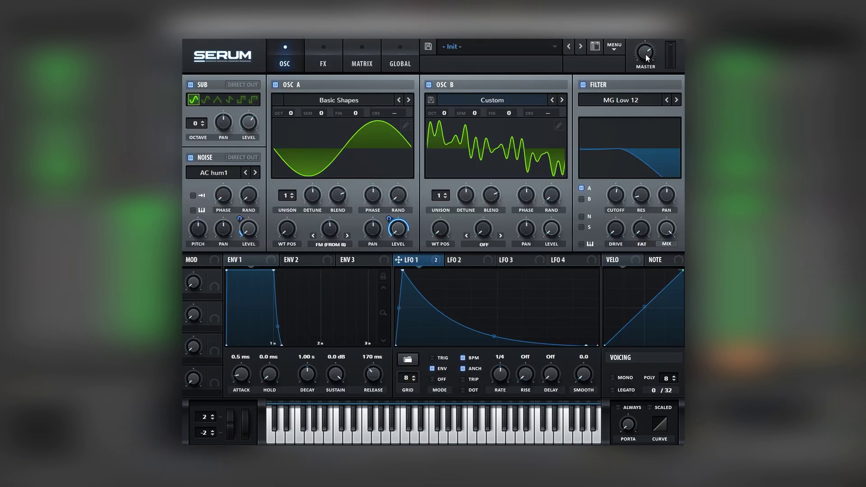
# Add a louder harmonic 28 and a harmonic 37 to Osc B's custom wave
pyautogui.click(559, 126)
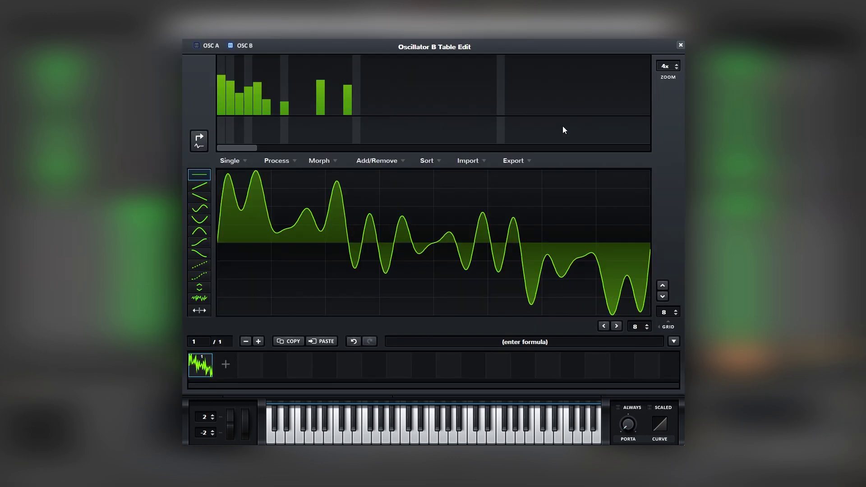
pyautogui.click(464, 94)
pyautogui.click(465, 87)
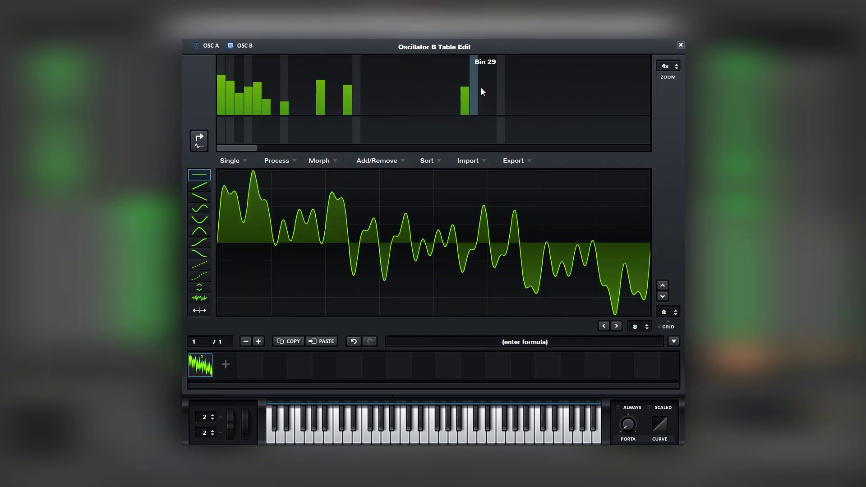
pyautogui.click(545, 79)
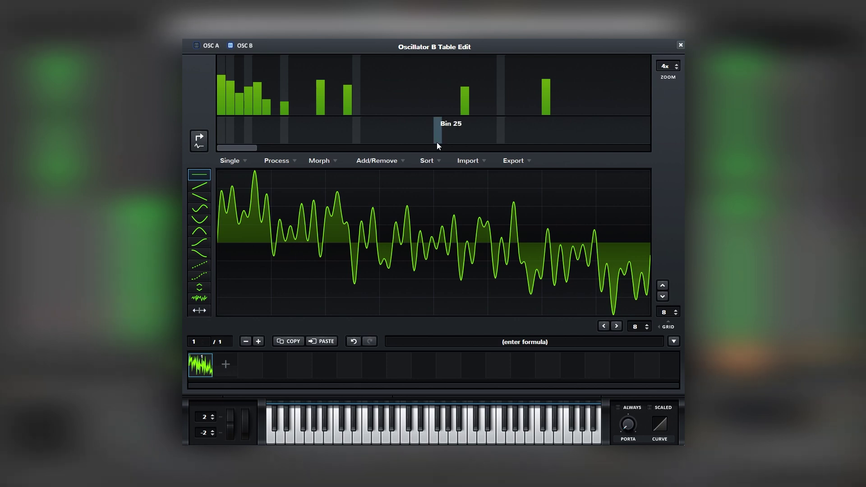
pyautogui.click(681, 44)
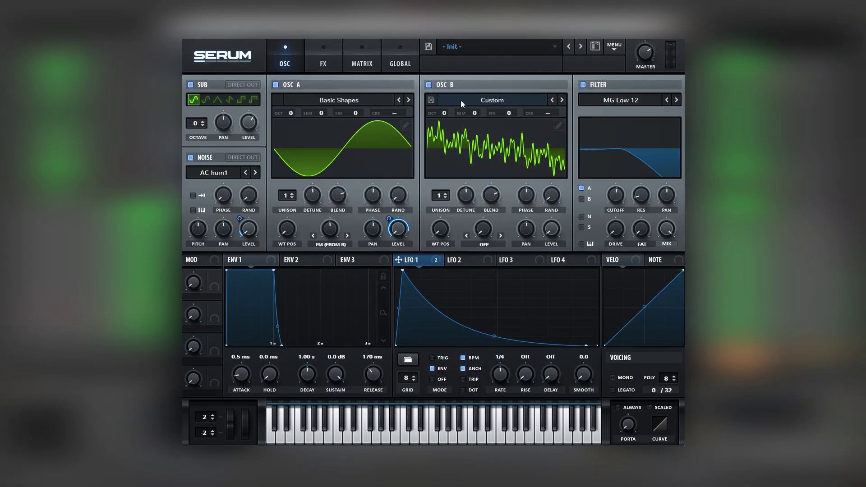